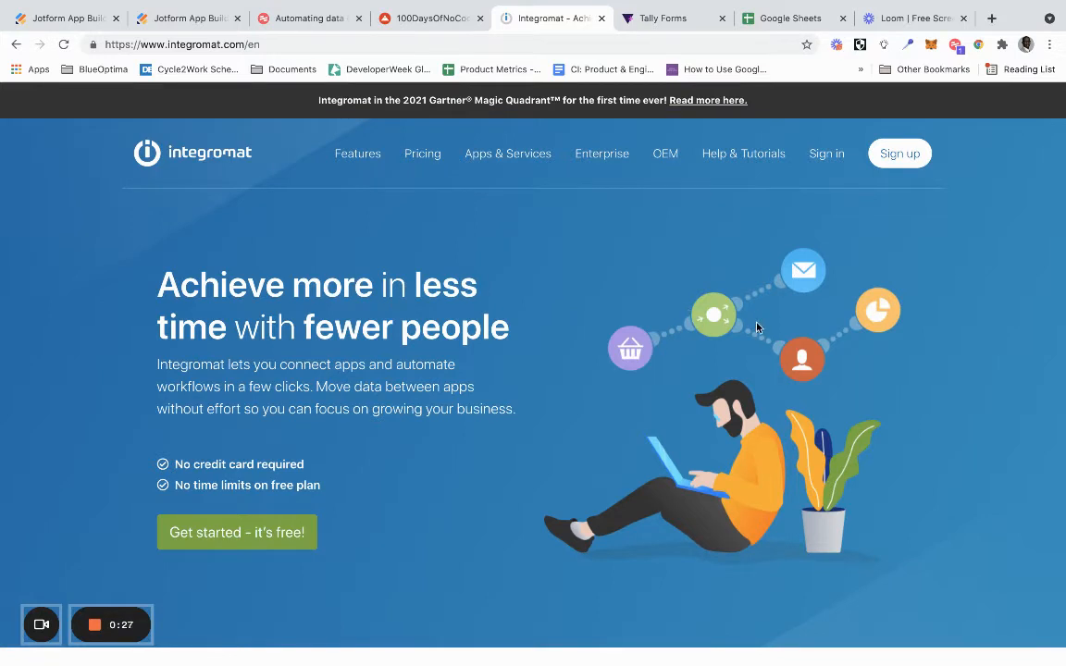
pyautogui.click(671, 20)
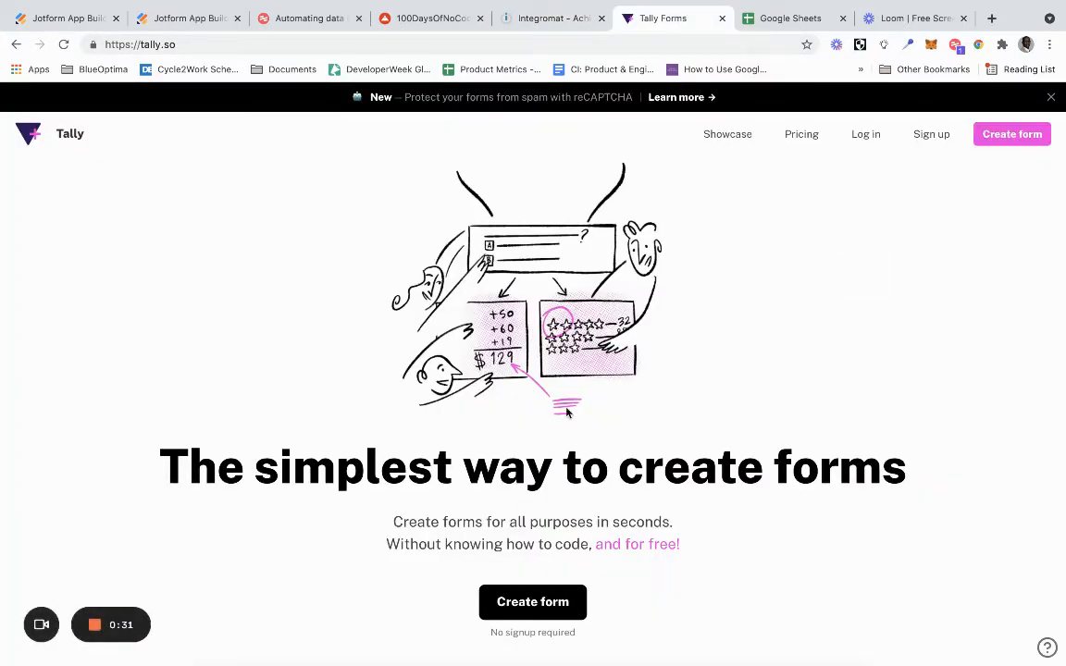
pyautogui.click(768, 22)
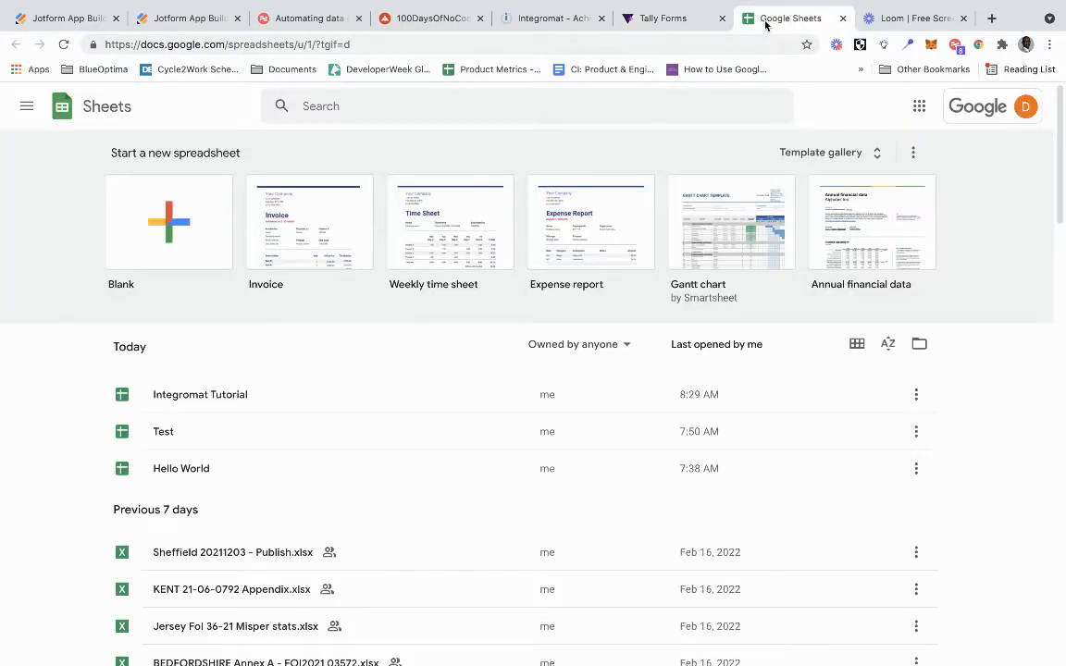
pyautogui.click(549, 20)
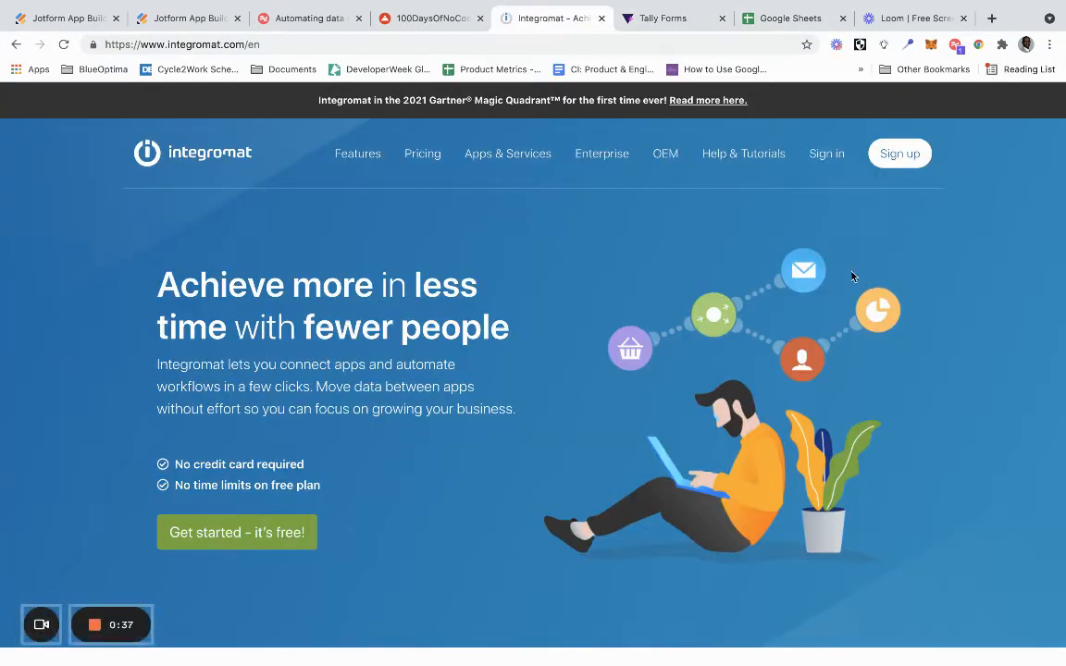
# - Sign in to Integromat with the Google account
pyautogui.click(825, 153)
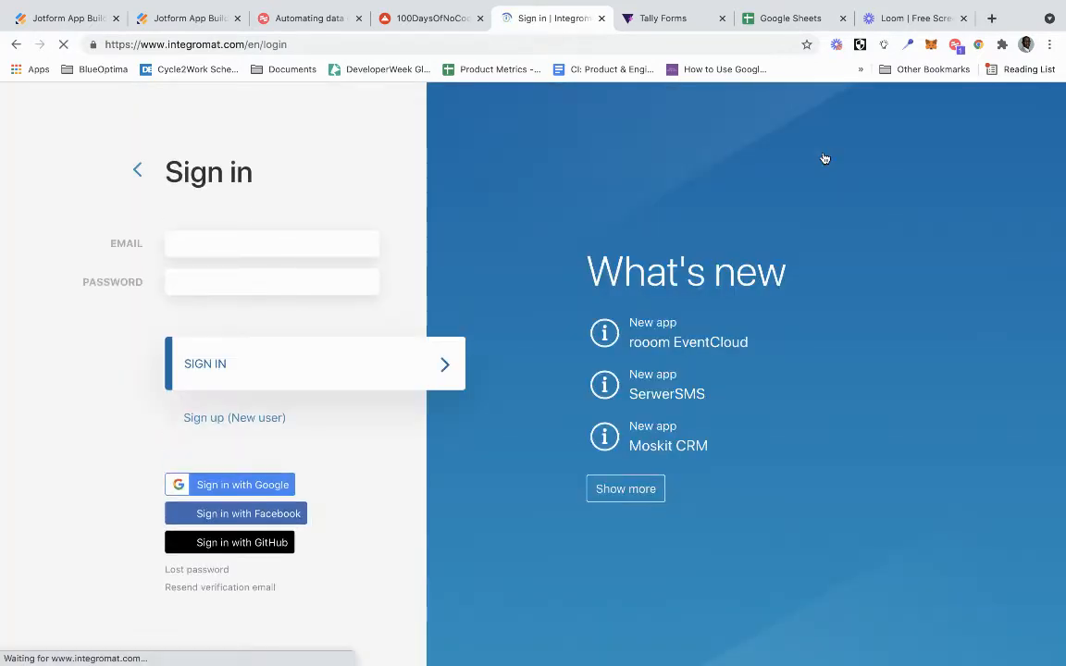
pyautogui.click(227, 480)
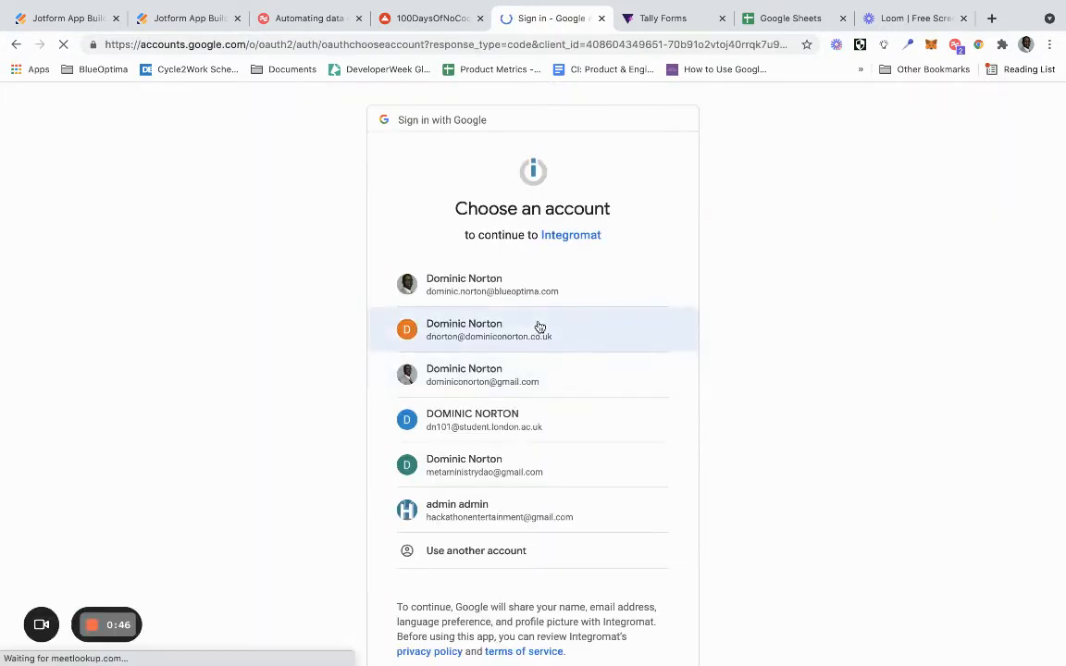
pyautogui.click(539, 326)
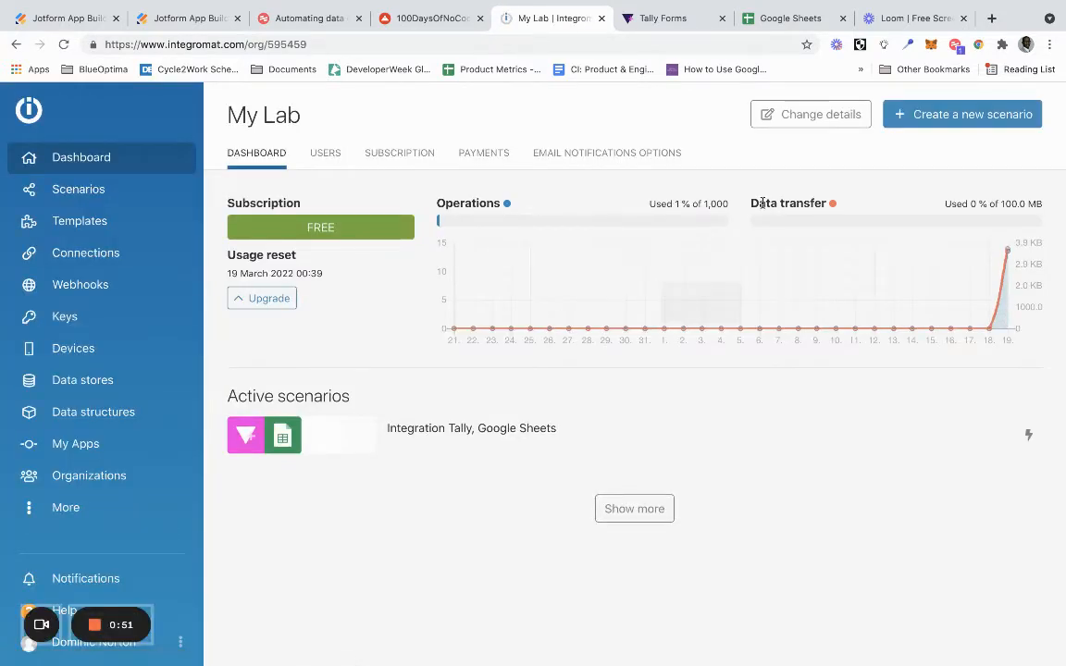
pyautogui.click(930, 116)
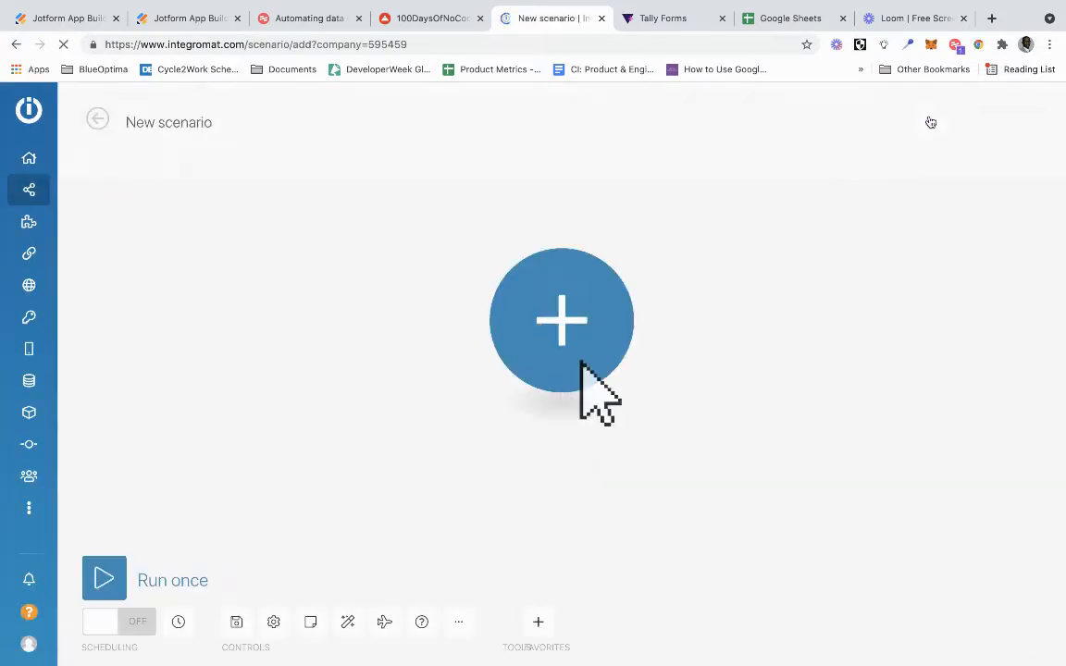
pyautogui.click(541, 329)
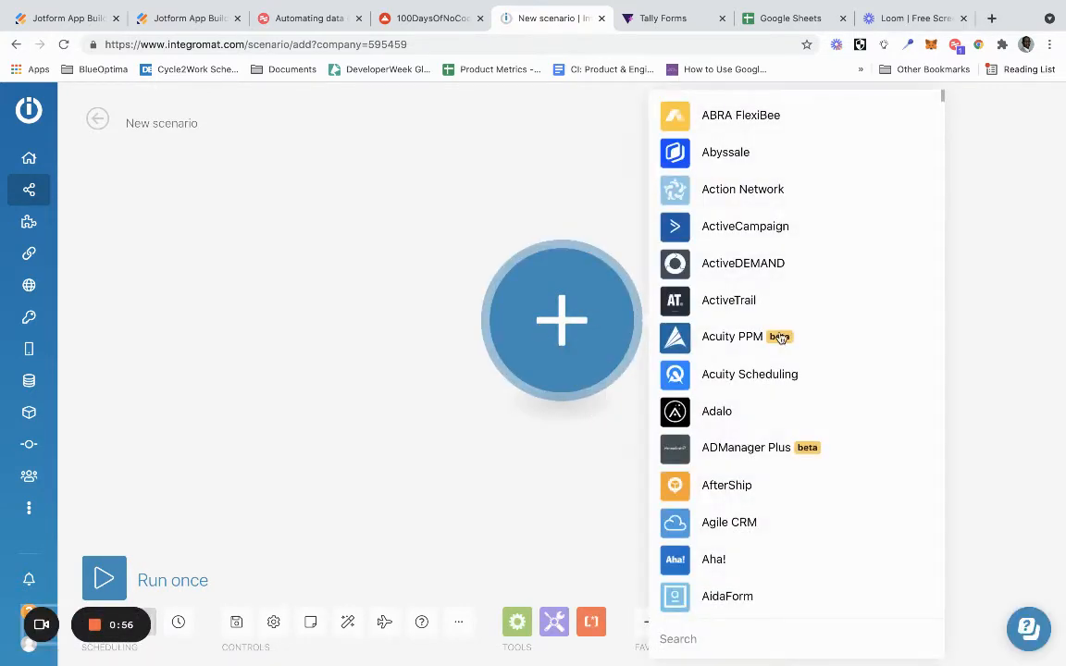
pyautogui.write('tall')
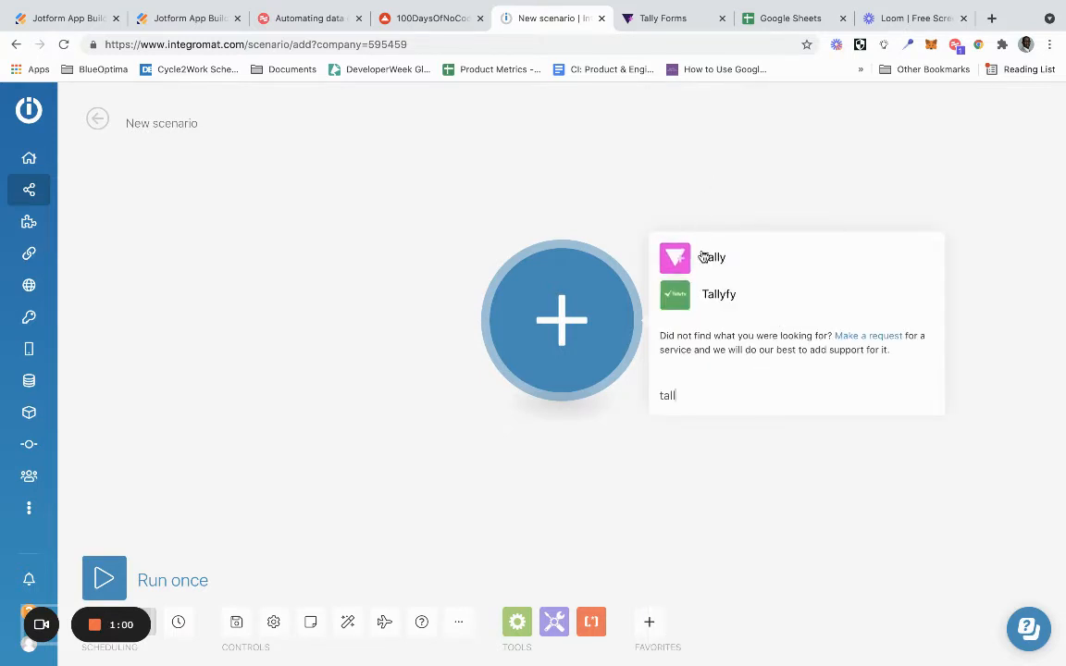
pyautogui.click(702, 257)
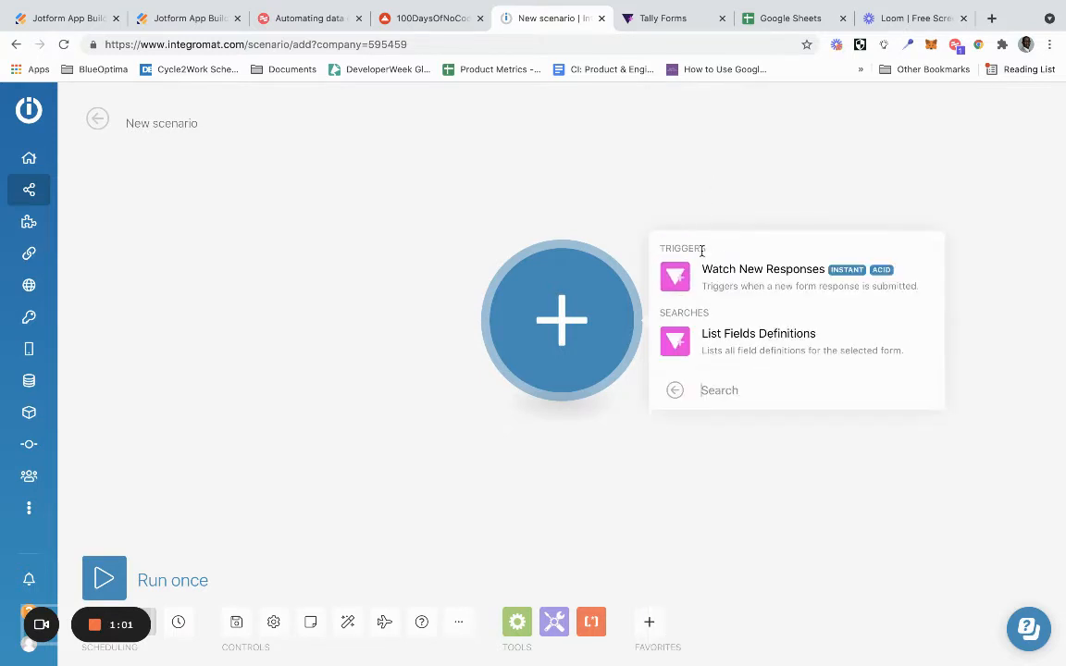
pyautogui.click(713, 278)
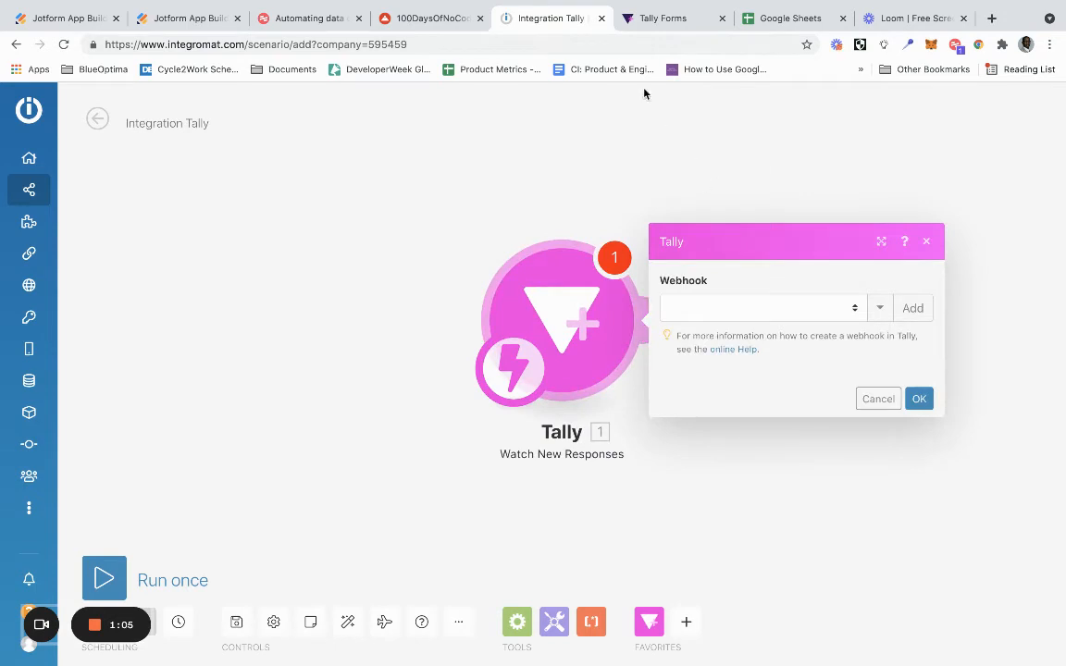
# - Switch to Tally and log in with the saved account email and the account password
pyautogui.click(663, 21)
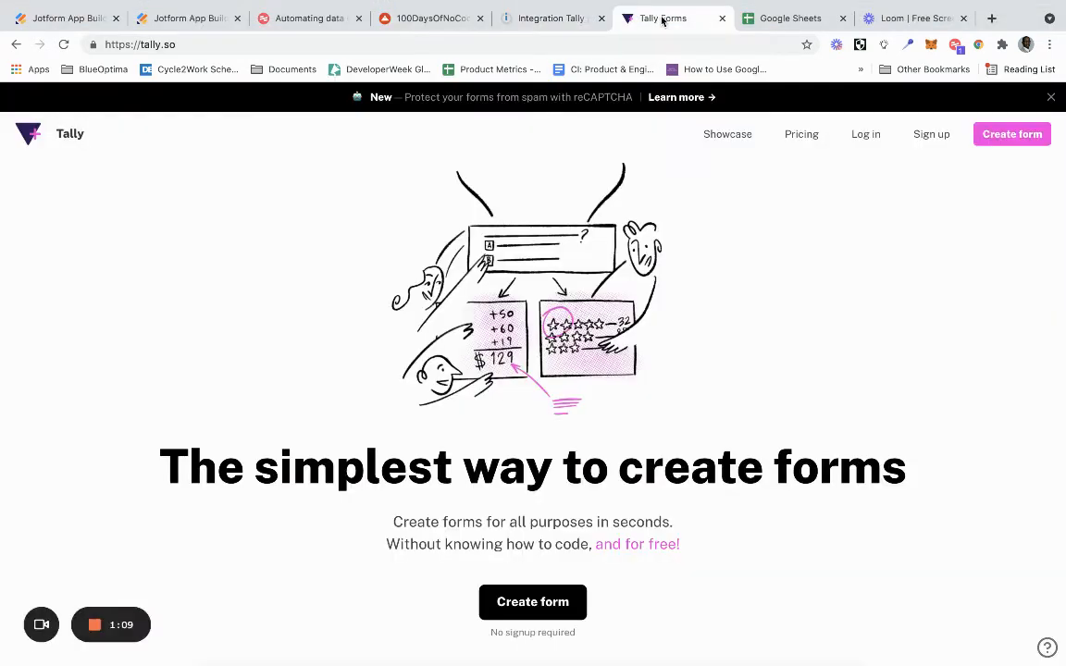
pyautogui.click(866, 136)
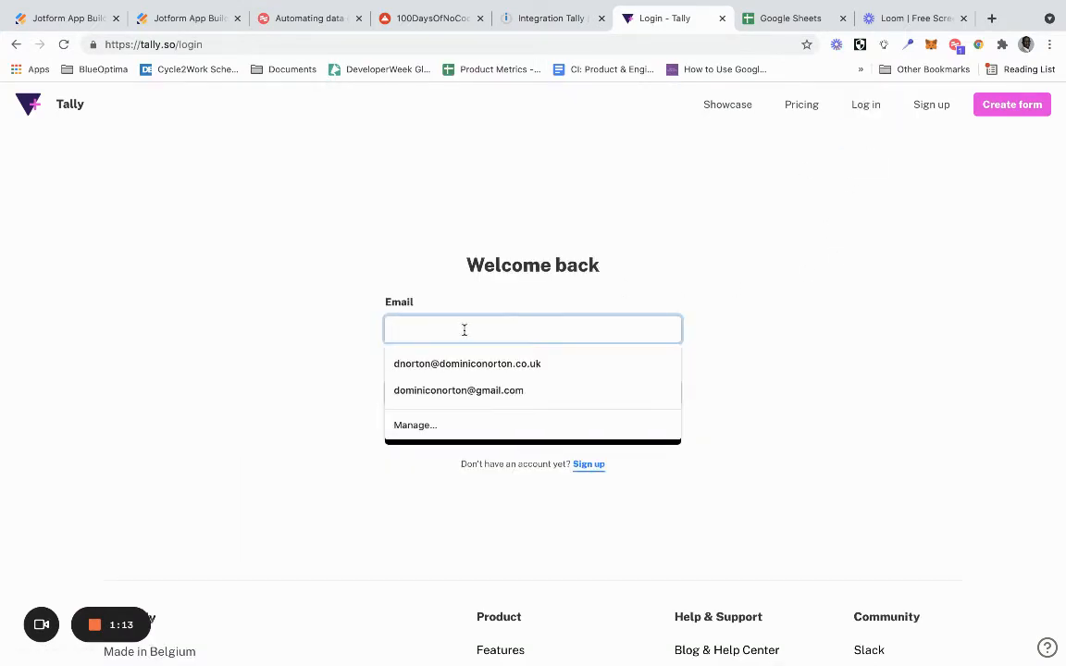
pyautogui.click(459, 364)
pyautogui.click(463, 388)
pyautogui.write('***')
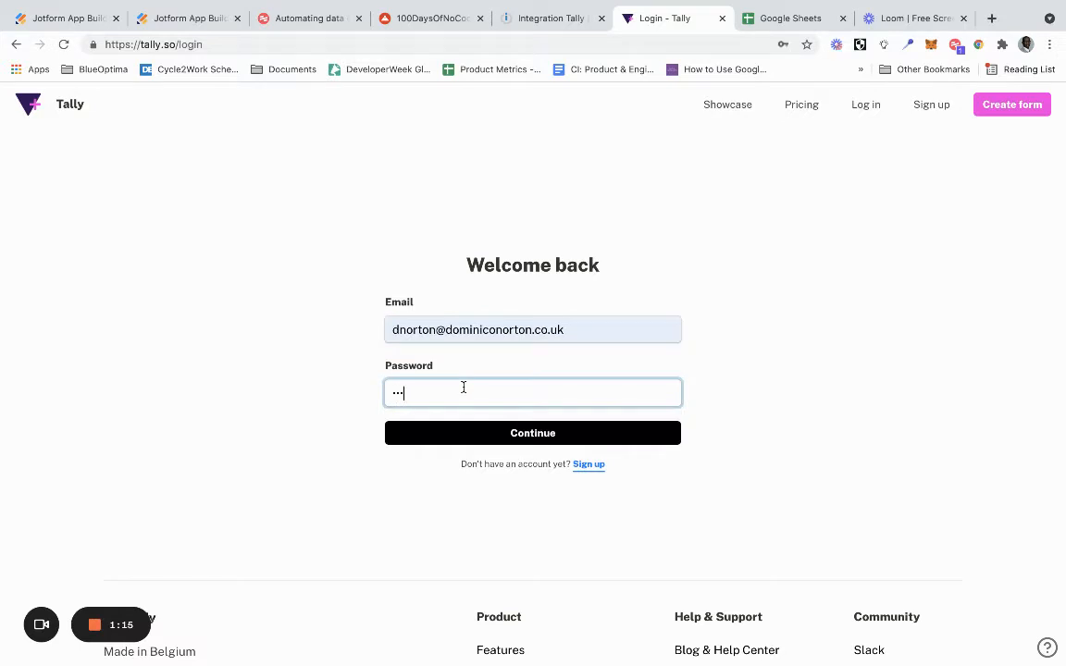
pyautogui.write('******')
pyautogui.click(450, 432)
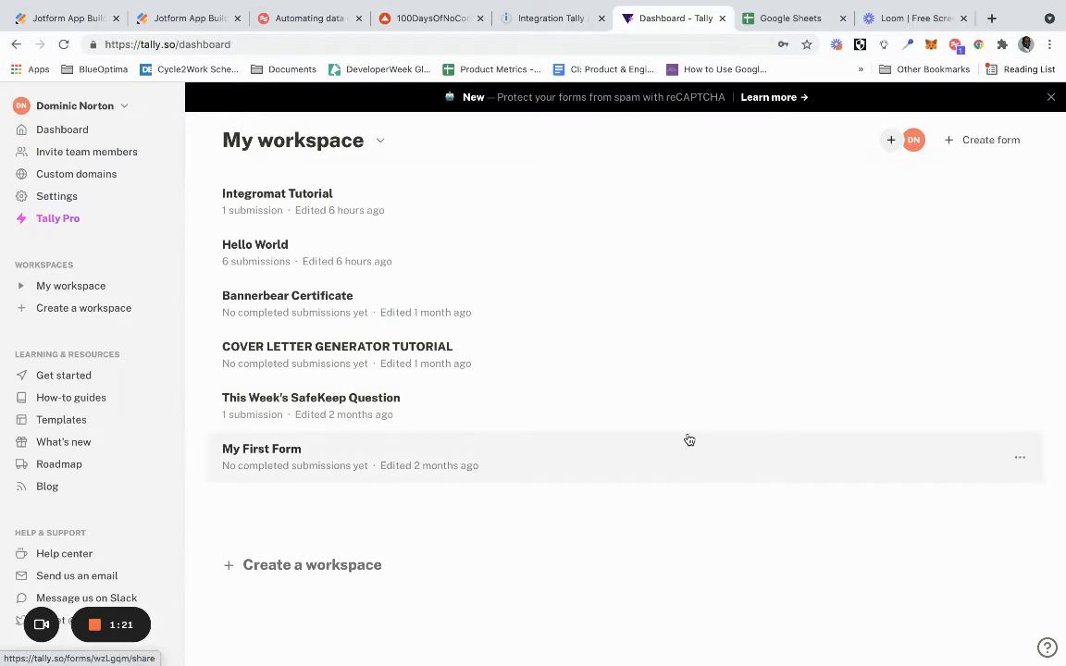
# - Create a new form in the Tally workspace, title it "HelloUniverse" and continue with an empty form
pyautogui.click(960, 143)
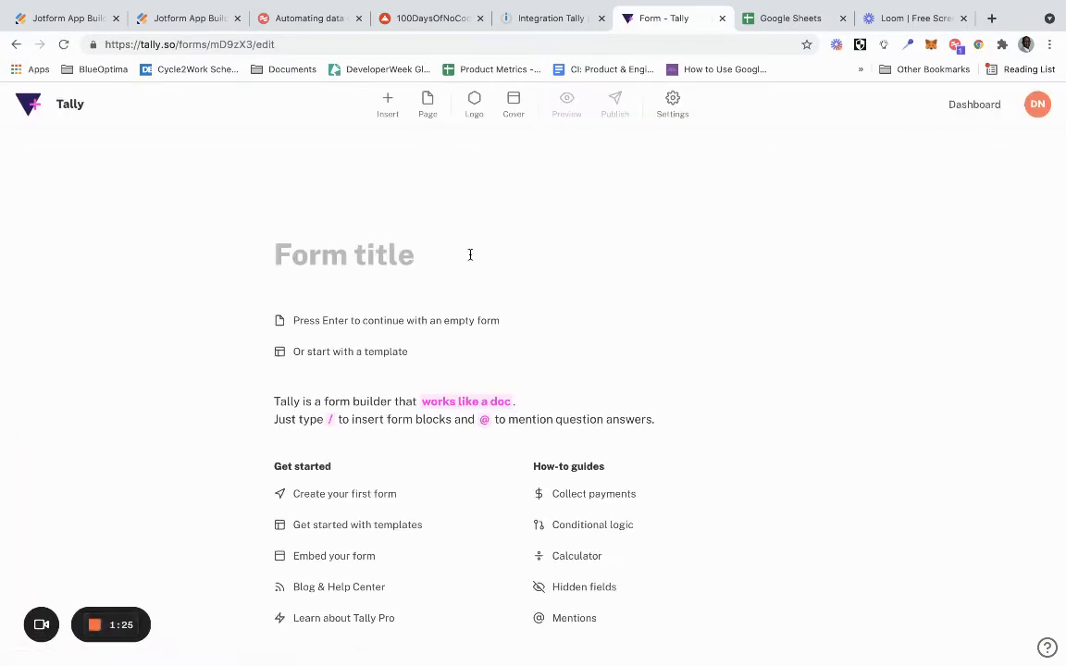
pyautogui.write('Hell')
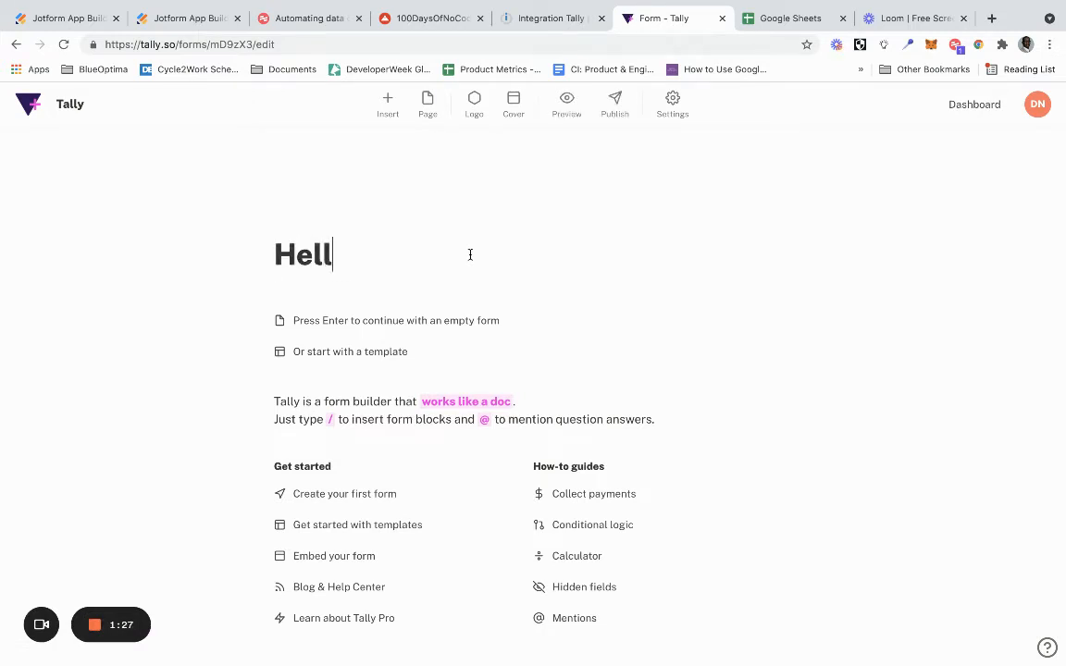
pyautogui.write('oUniverse')
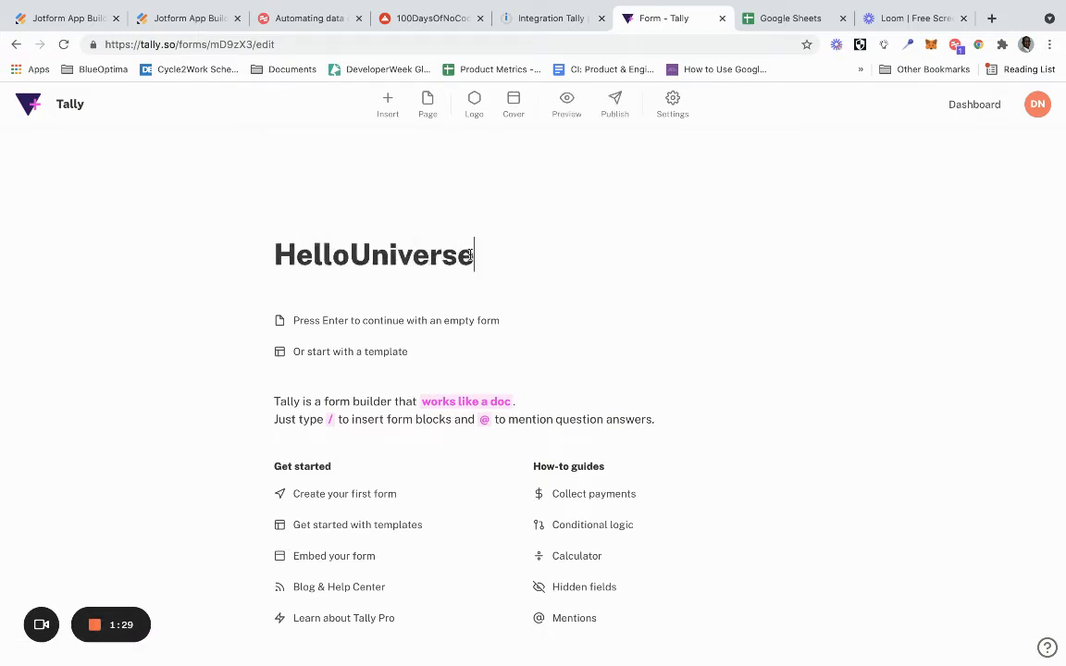
pyautogui.click(297, 320)
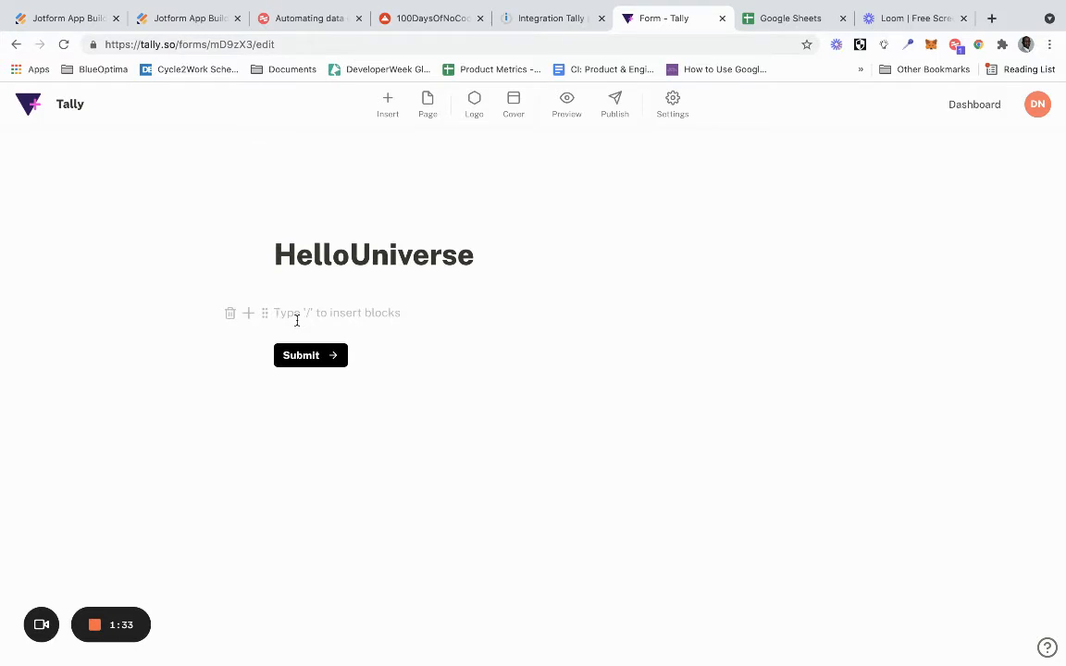
# - Insert a Question + Short answer block asking "What is your full name?"
pyautogui.click(246, 314)
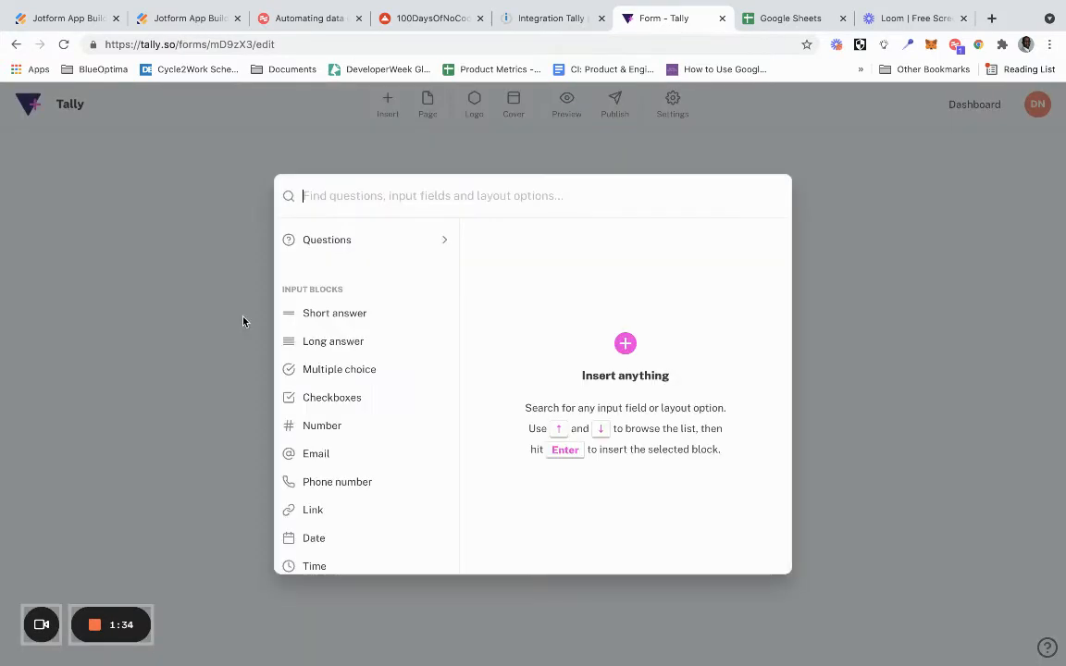
pyautogui.click(369, 240)
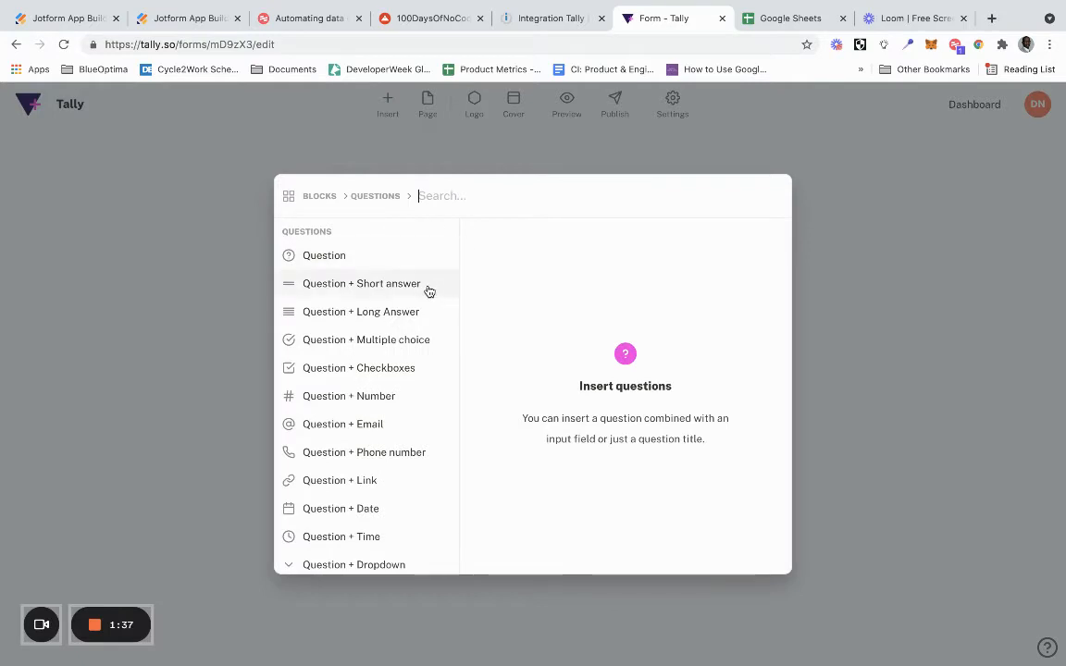
pyautogui.click(736, 242)
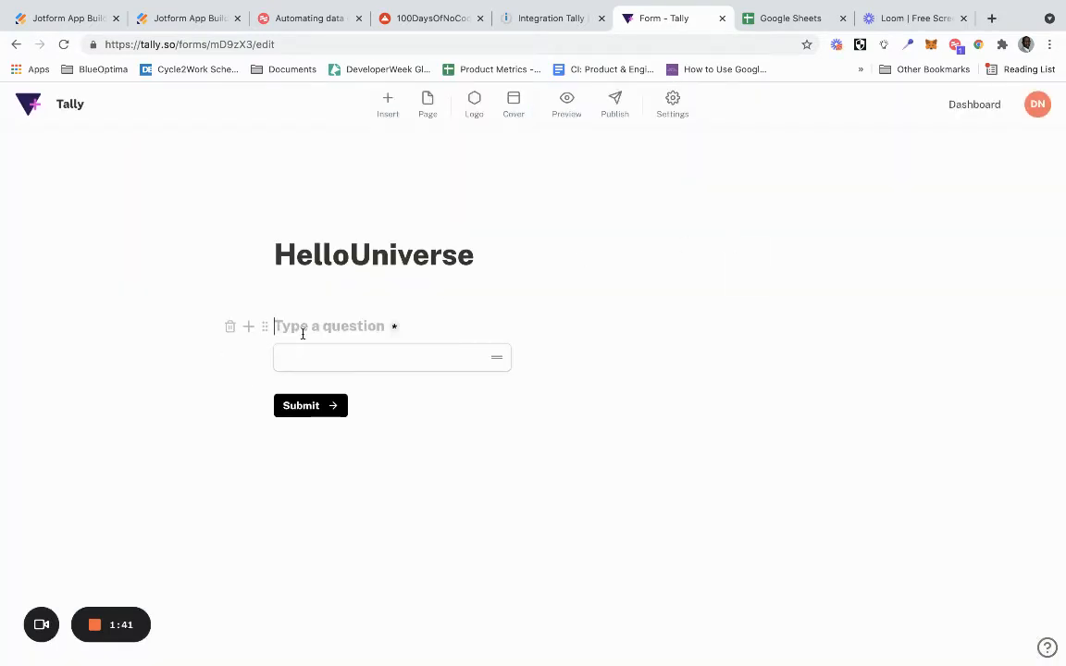
pyautogui.write('What is your full name')
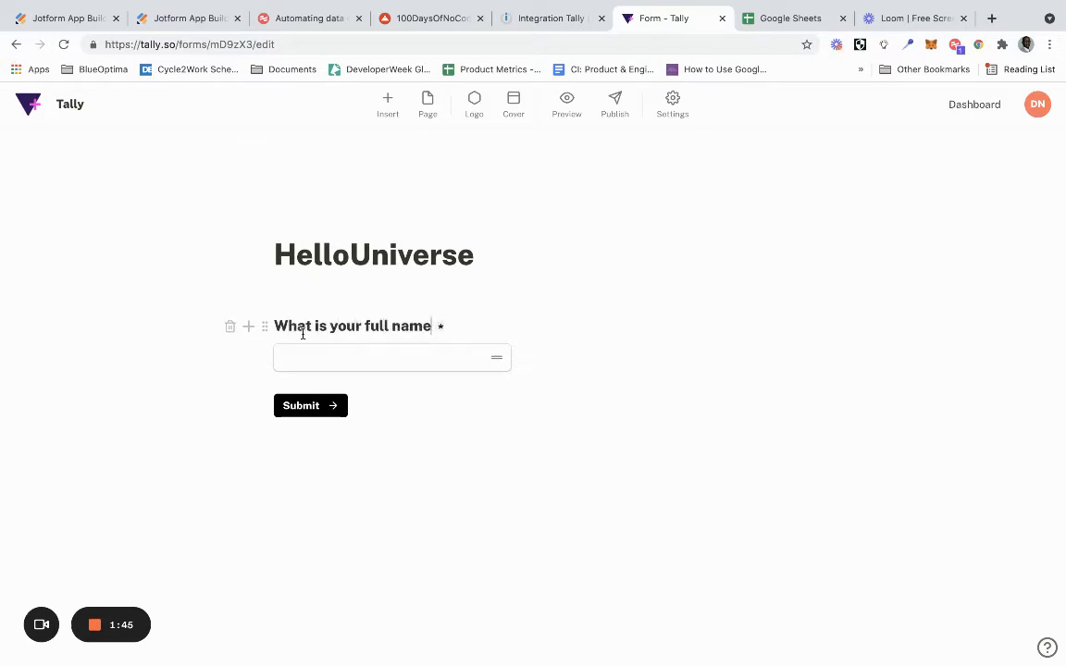
pyautogui.write('?')
# - Insert a Question + Email block below the name question asking "What is your email?" and publish the form
pyautogui.click(247, 356)
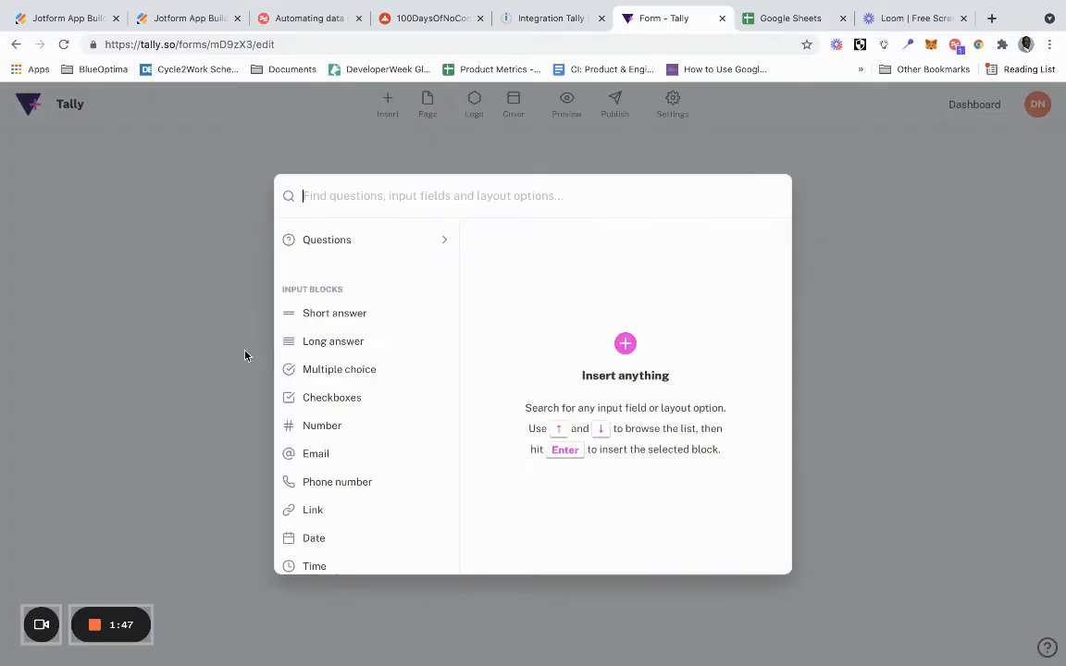
pyautogui.click(361, 243)
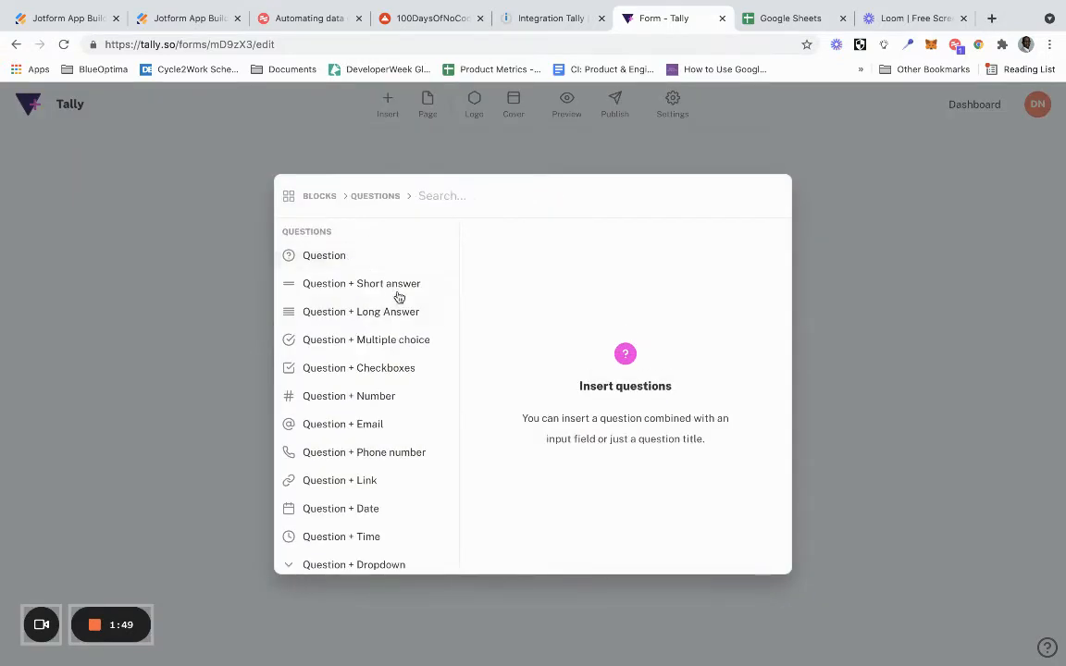
pyautogui.moveTo(397, 425)
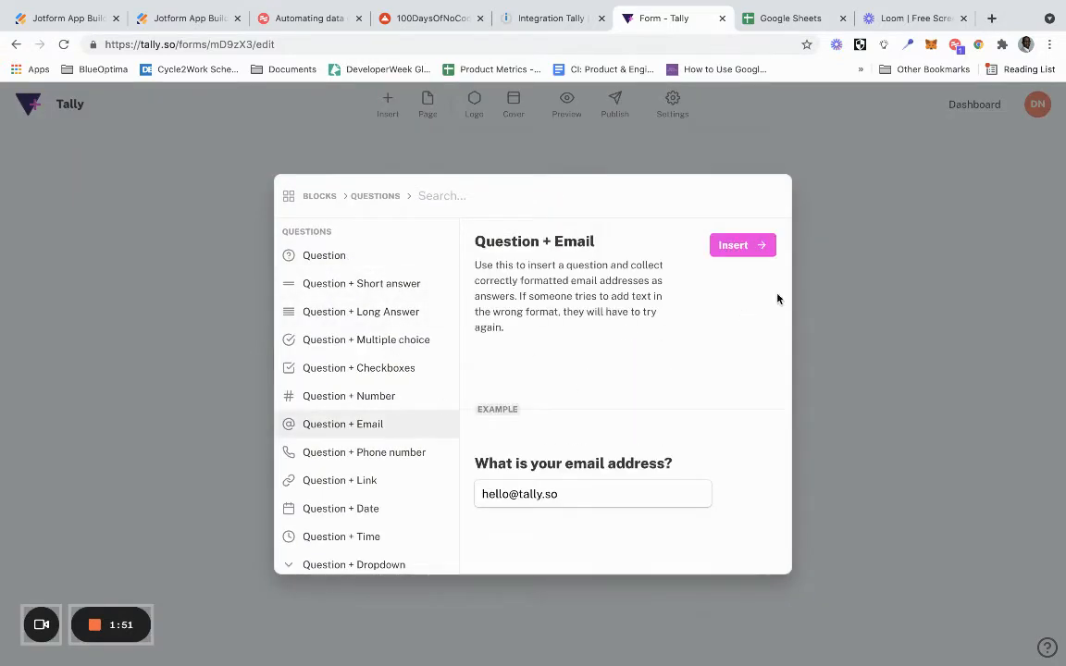
pyautogui.click(752, 246)
pyautogui.write('W')
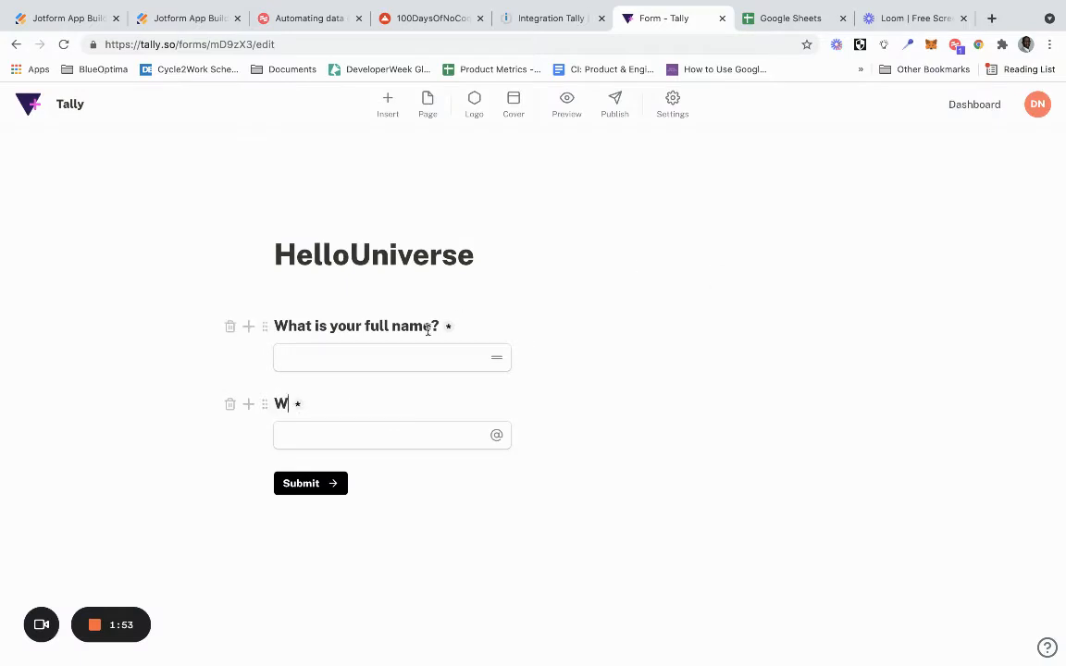
pyautogui.write('hat is your em')
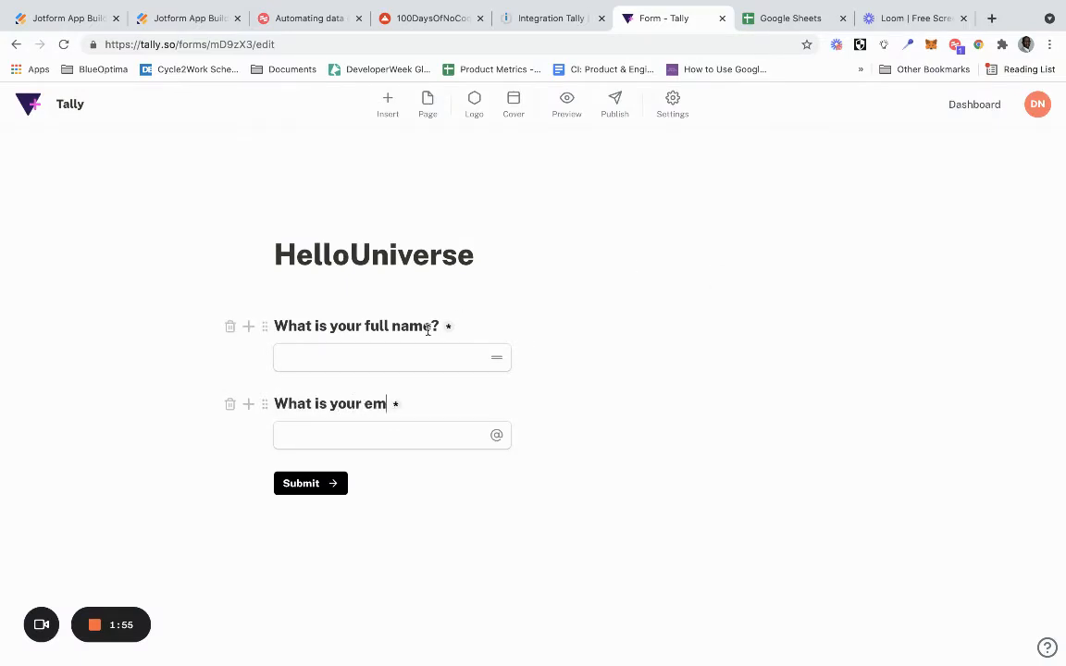
pyautogui.write('ail?')
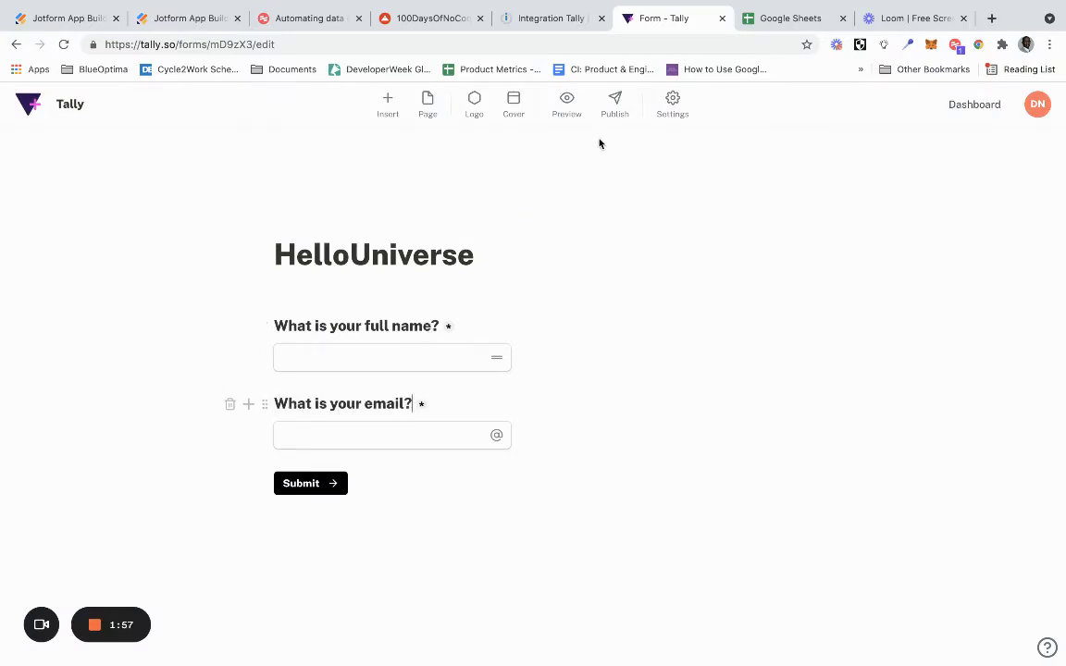
pyautogui.click(615, 109)
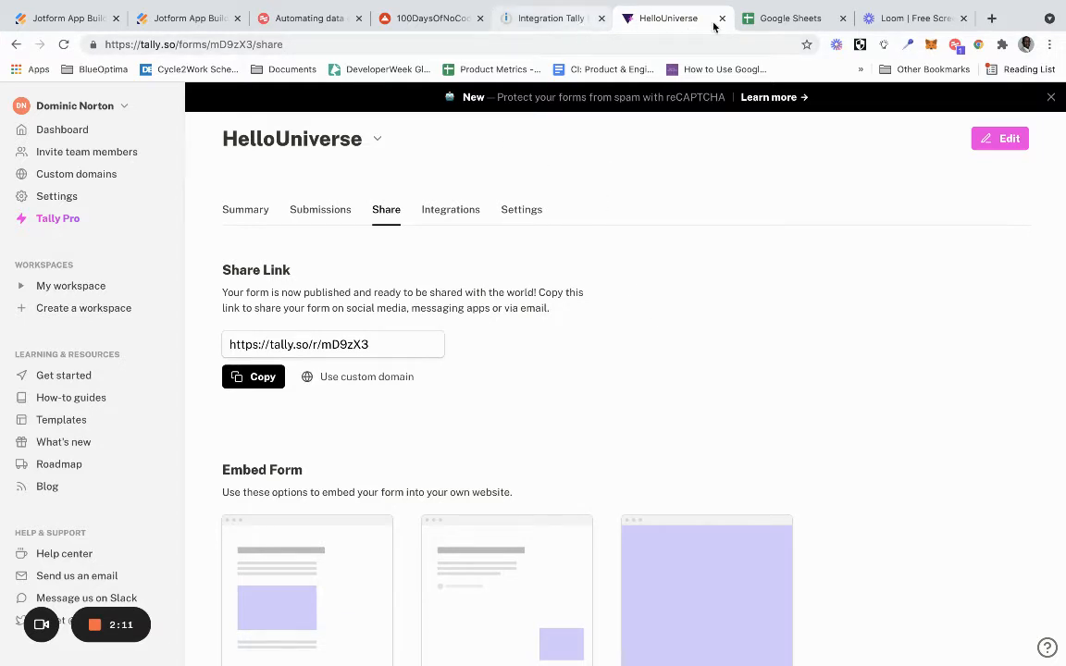
# - Switch to Google Sheets, create a blank spreadsheet and name it "Hello Universe"
pyautogui.click(773, 20)
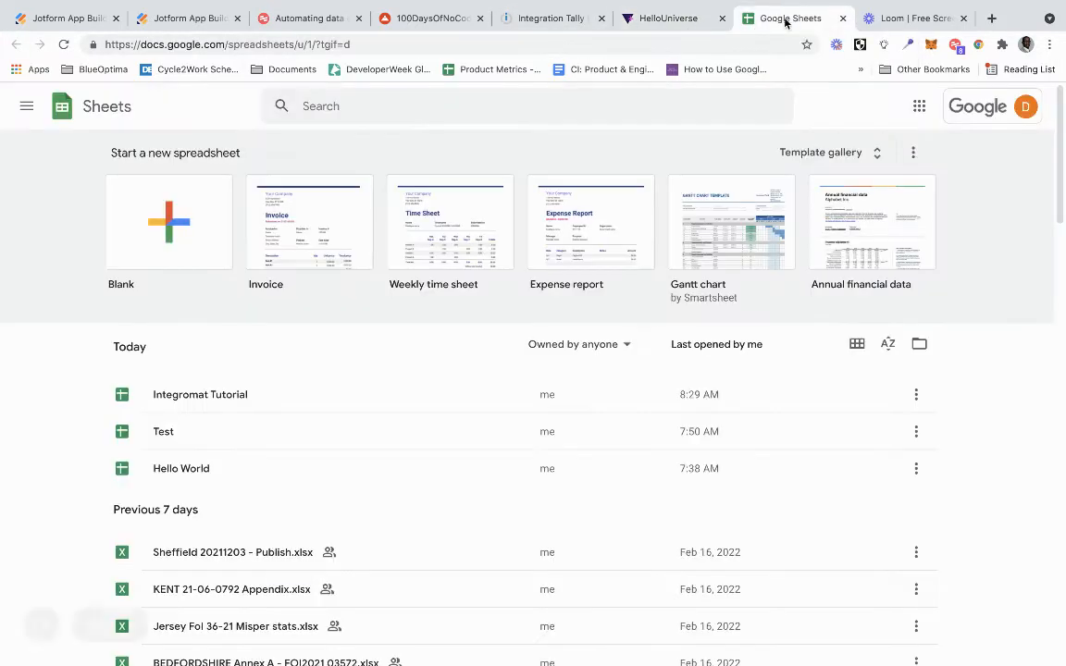
pyautogui.click(176, 233)
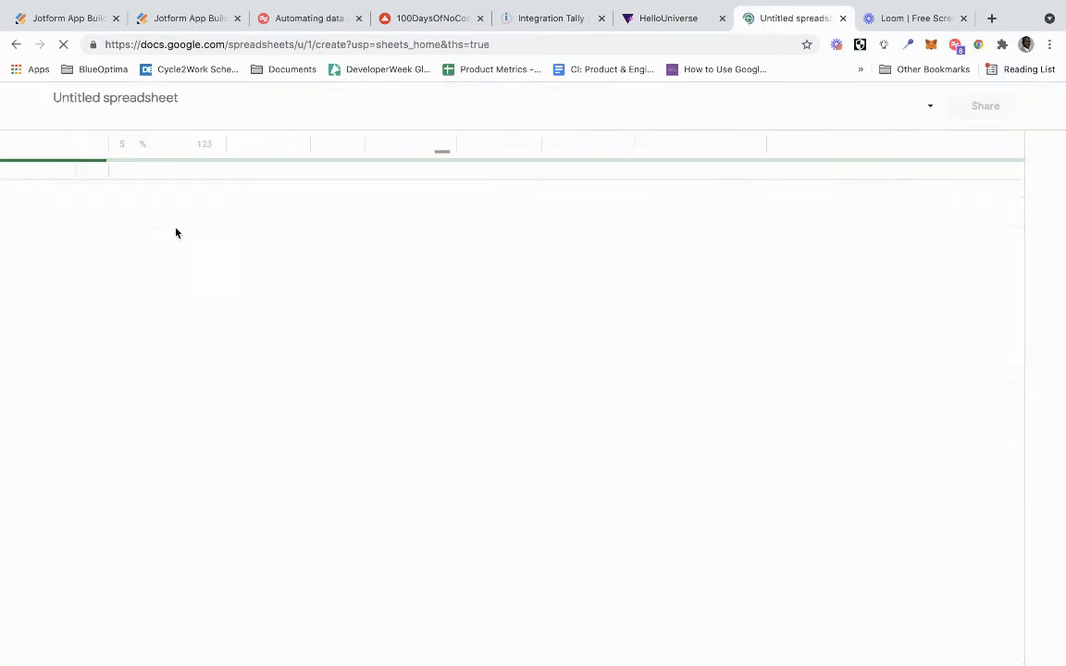
pyautogui.click(138, 98)
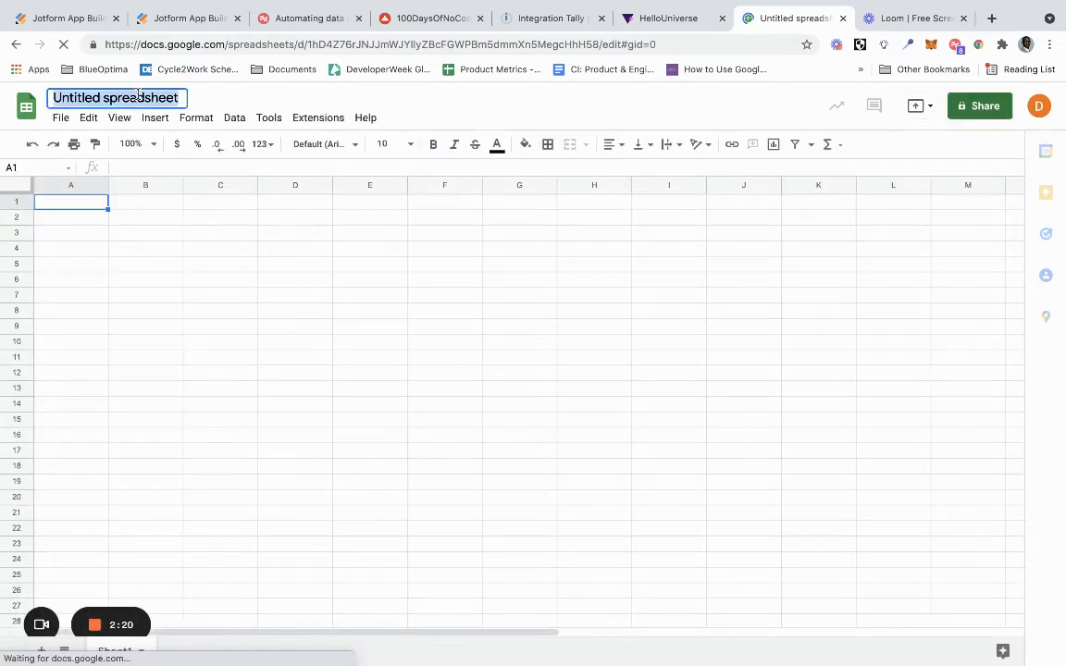
pyautogui.write('Hello U')
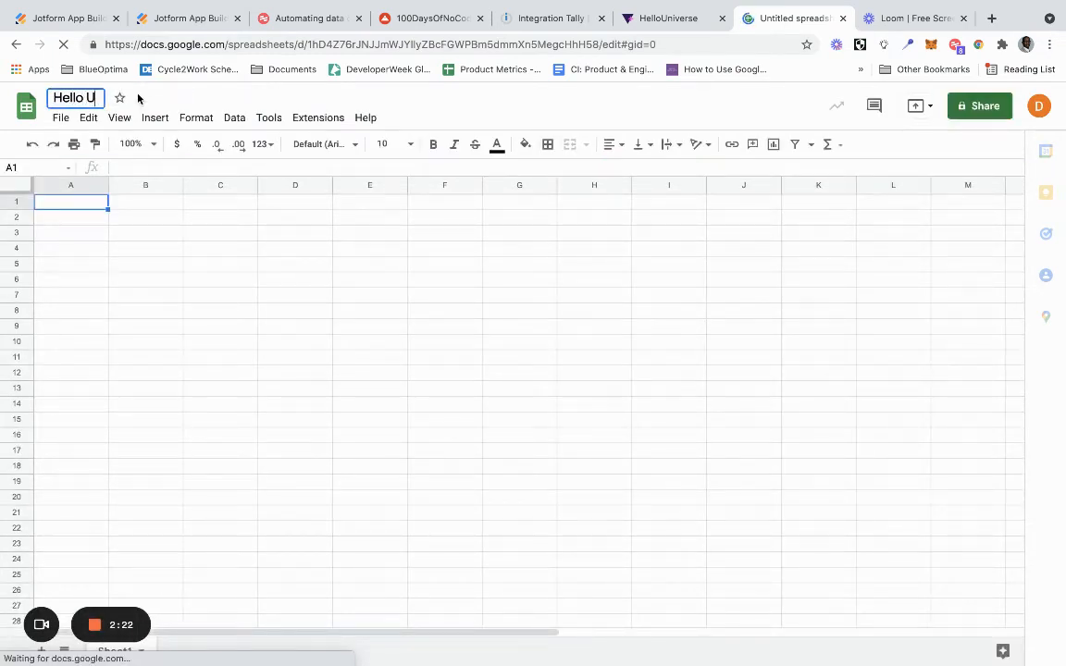
pyautogui.write('niverse')
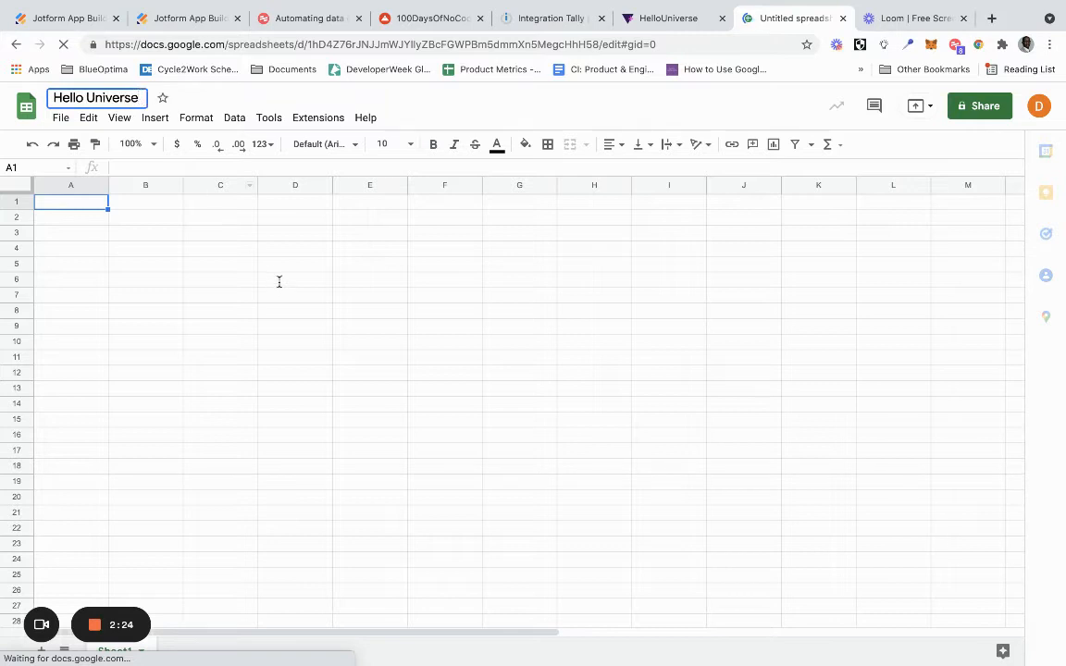
# - Enter the column headers "Name" in cell A1 and "Email" in cell B1
pyautogui.click(73, 202)
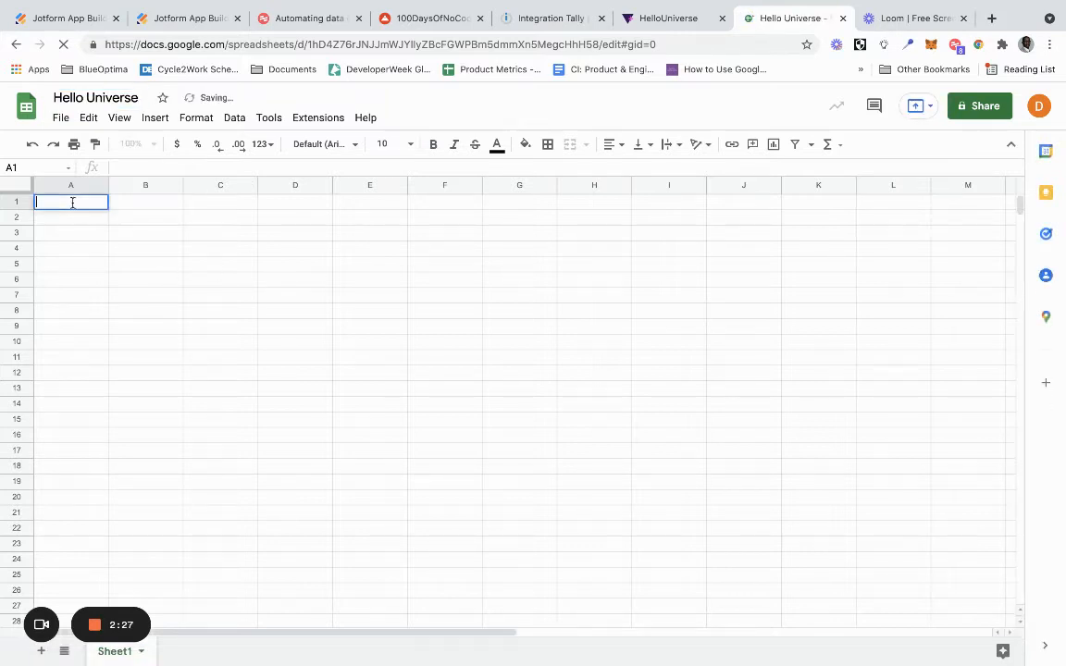
pyautogui.write('Name')
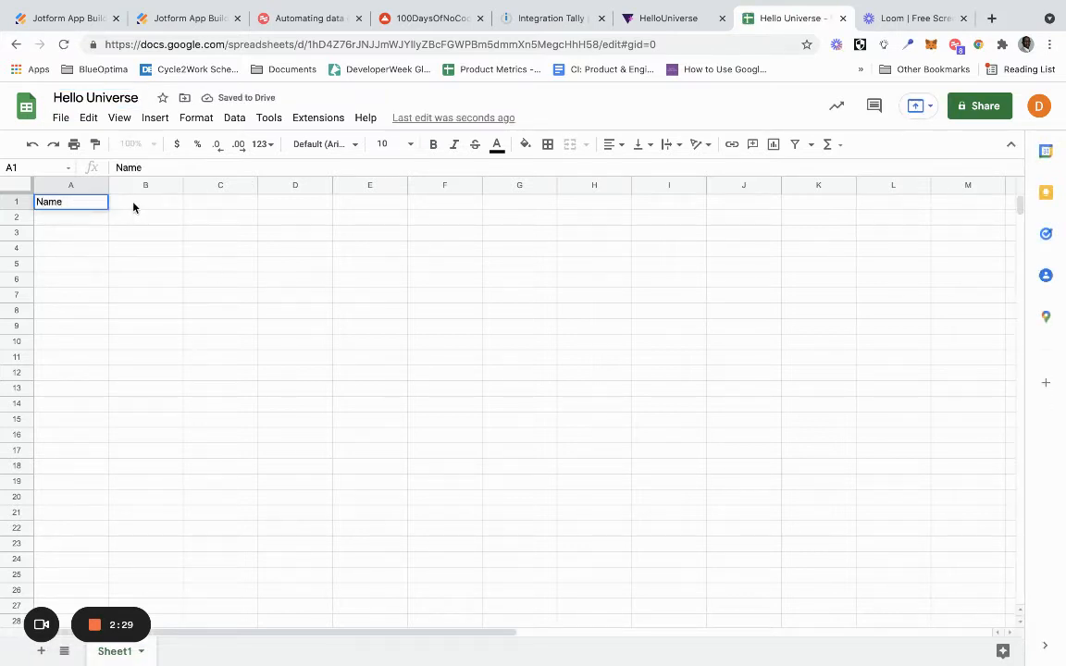
pyautogui.doubleClick(133, 201)
pyautogui.write('Email')
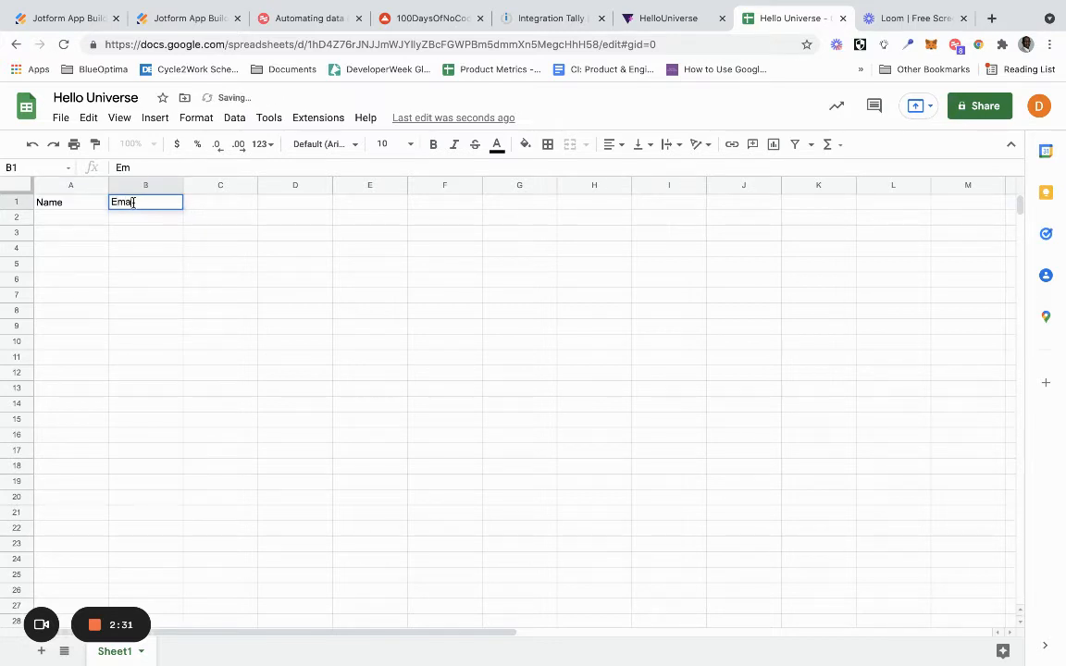
pyautogui.click(231, 308)
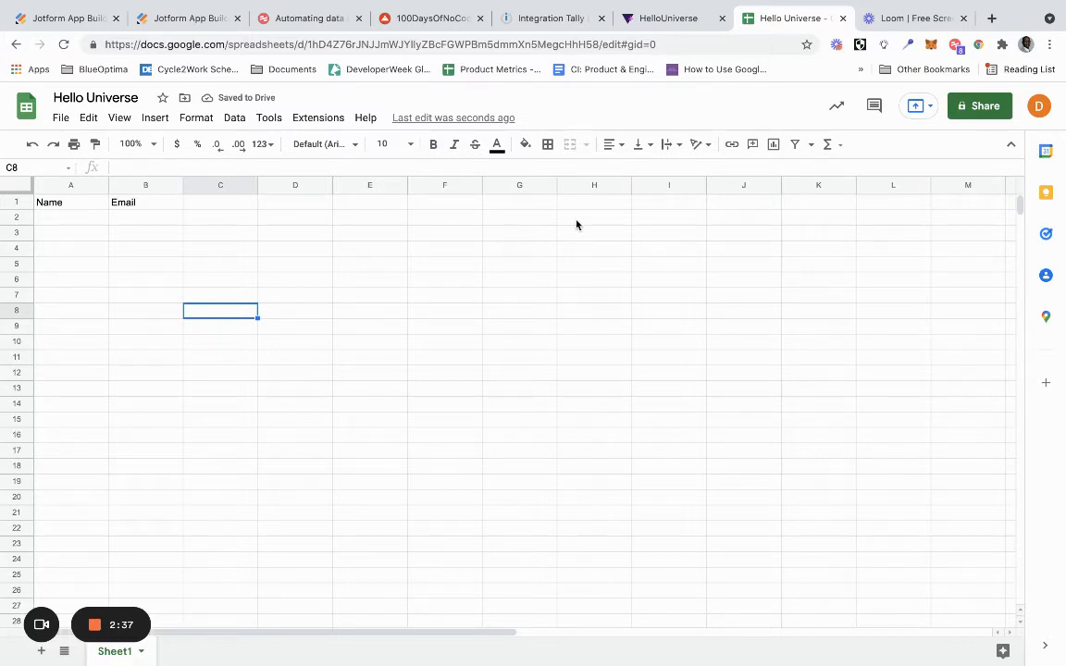
# - Switch to the Integromat scenario, add a webhook to the Tally module, and create and authorize the connection "My Tally connection" for it
pyautogui.click(569, 20)
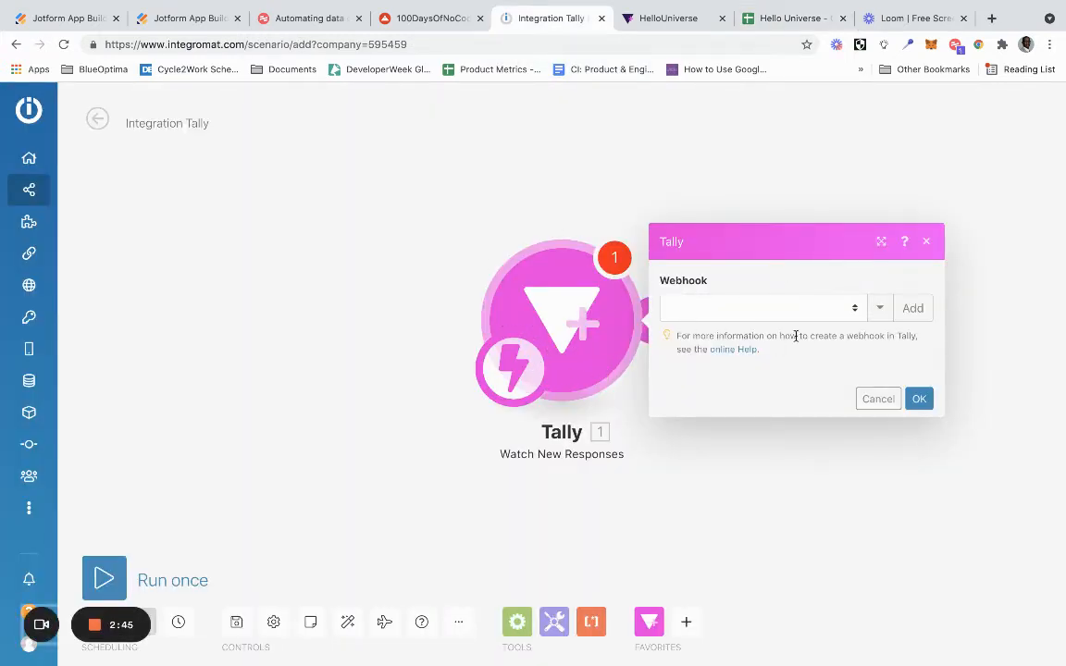
pyautogui.click(912, 309)
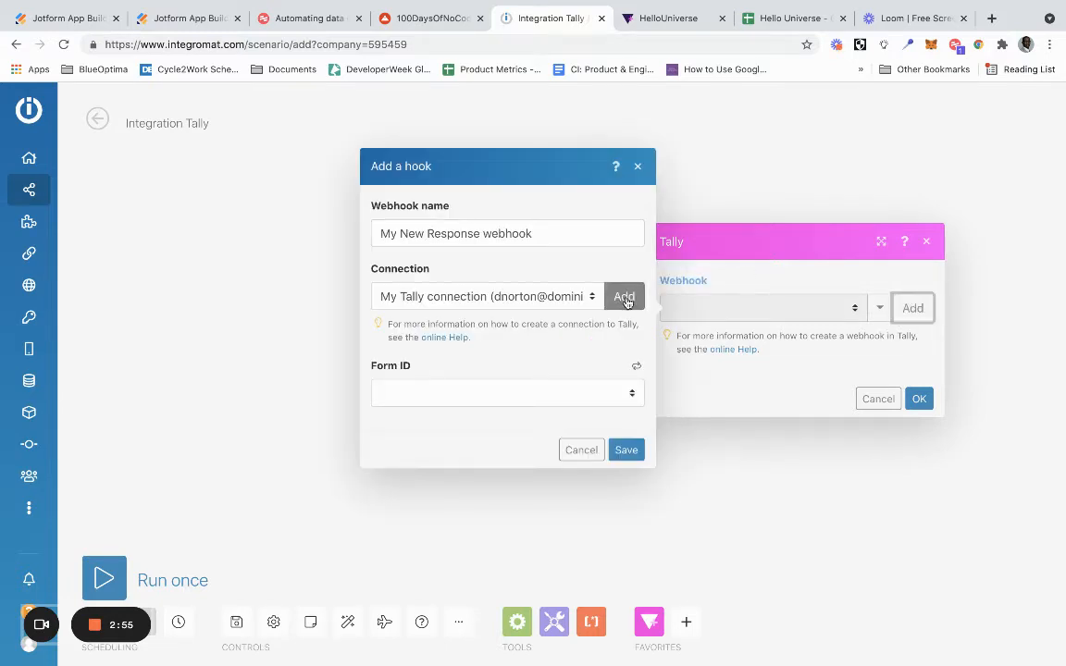
pyautogui.click(625, 298)
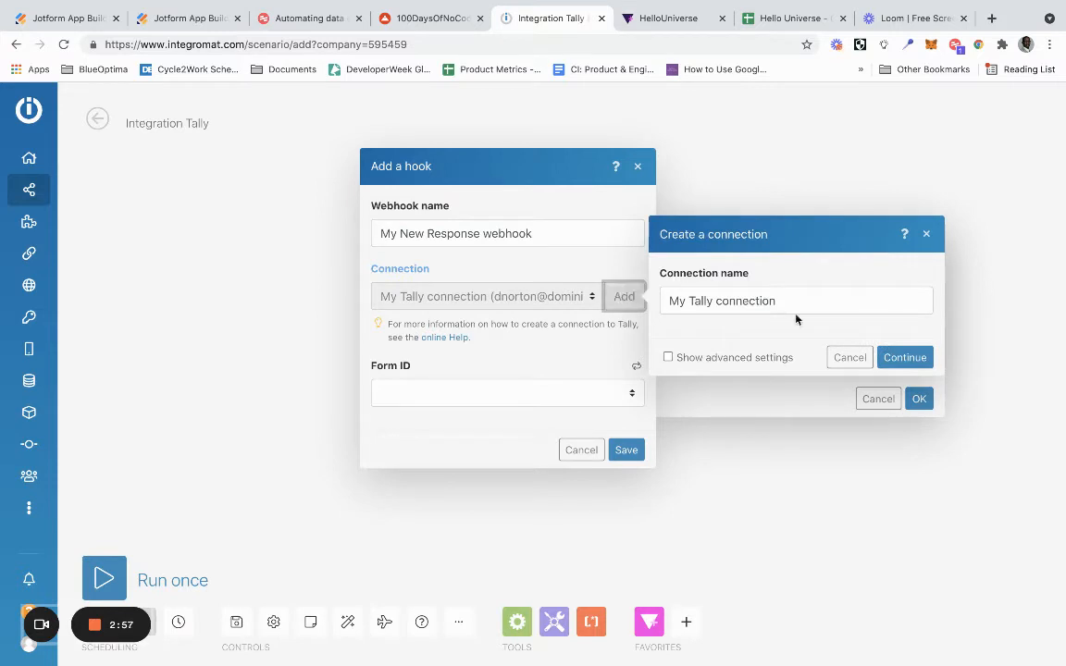
pyautogui.click(904, 358)
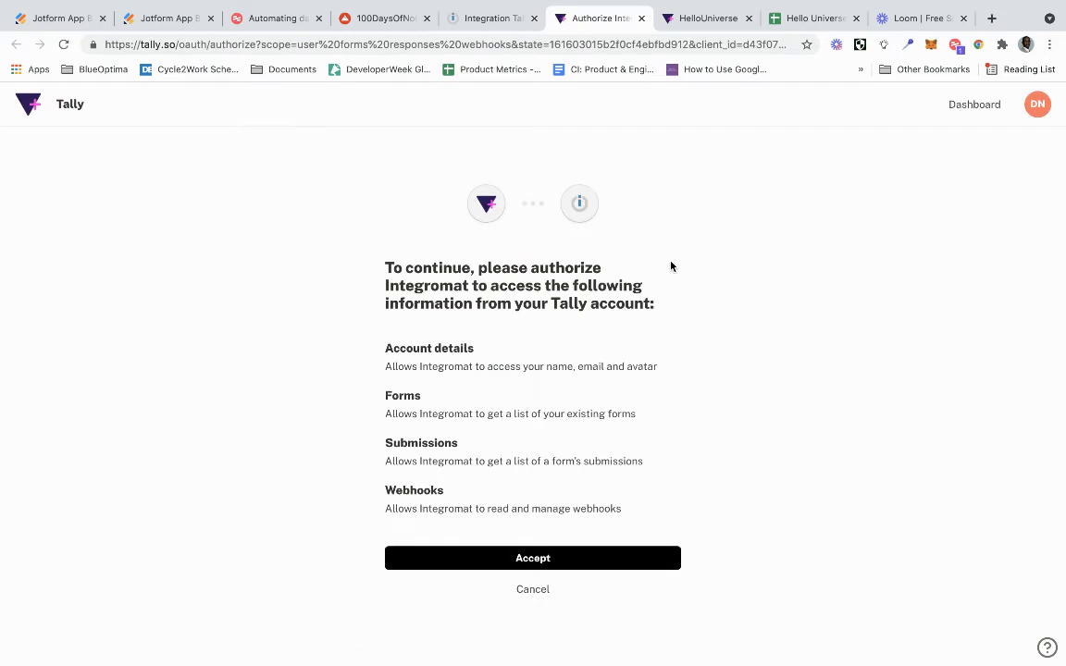
pyautogui.click(544, 557)
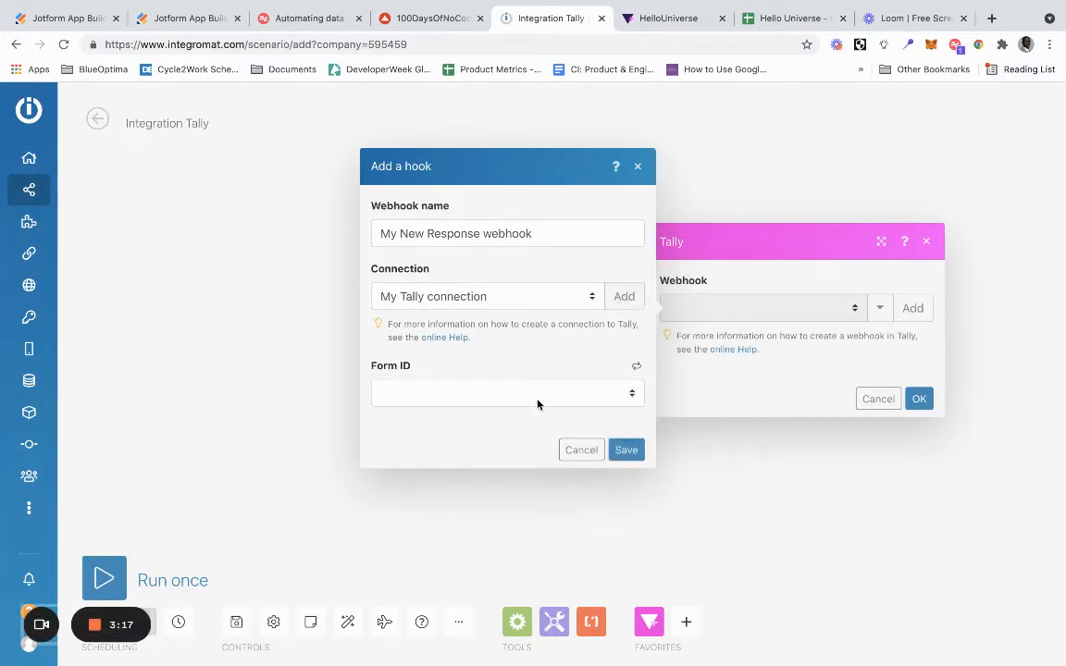
# - Set the new webhook's form to HelloUniverse, save it and confirm the Tally module settings
pyautogui.click(534, 395)
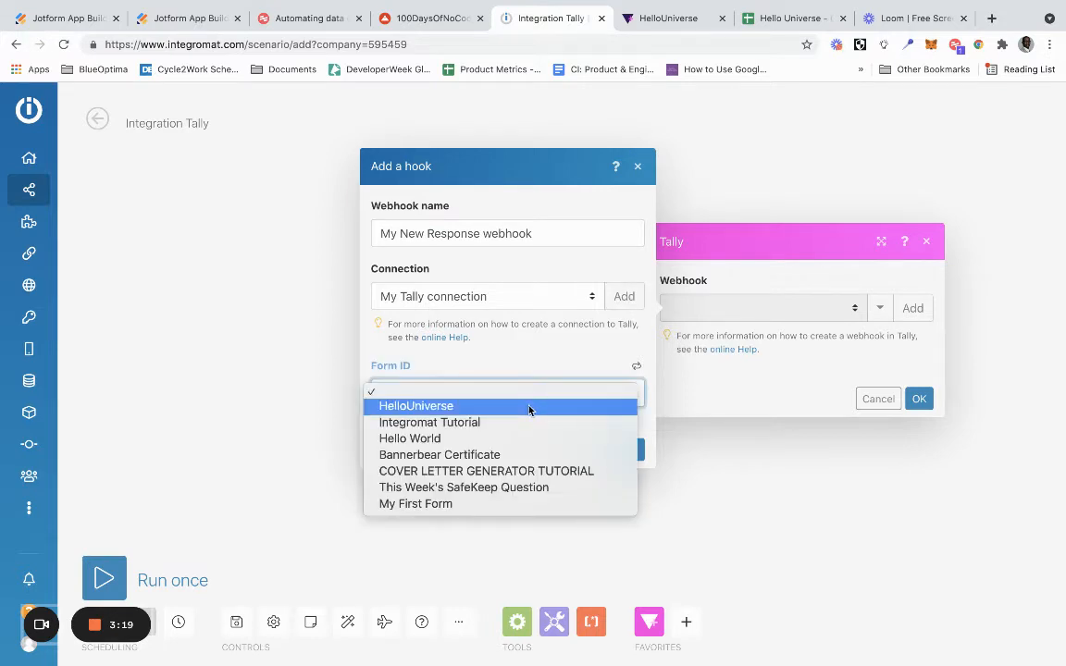
pyautogui.click(529, 407)
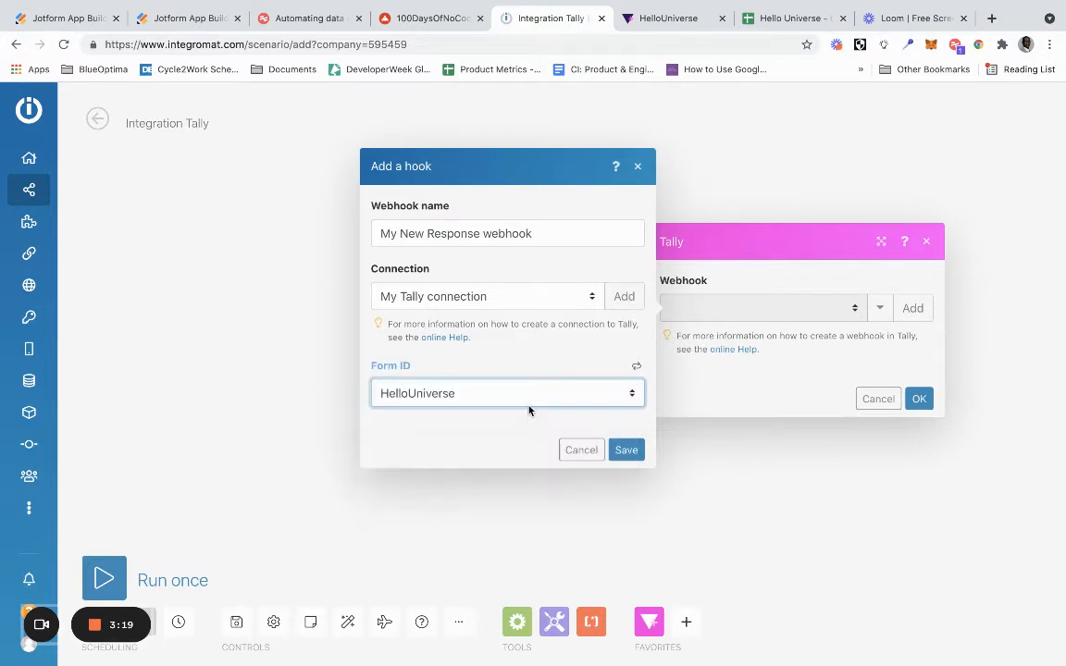
pyautogui.click(626, 450)
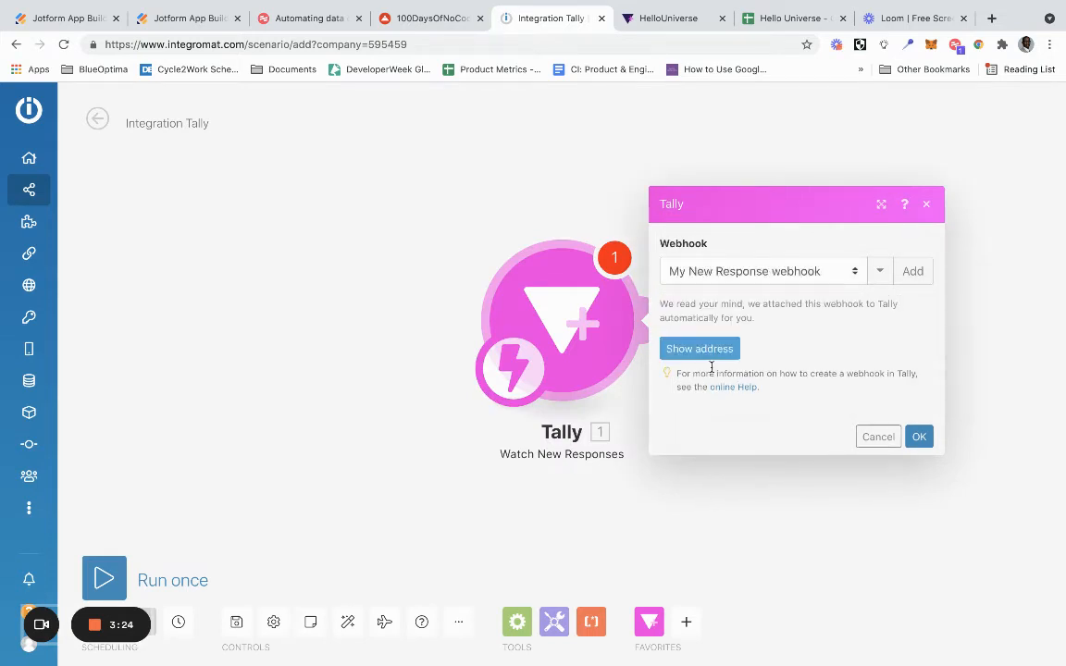
pyautogui.click(918, 442)
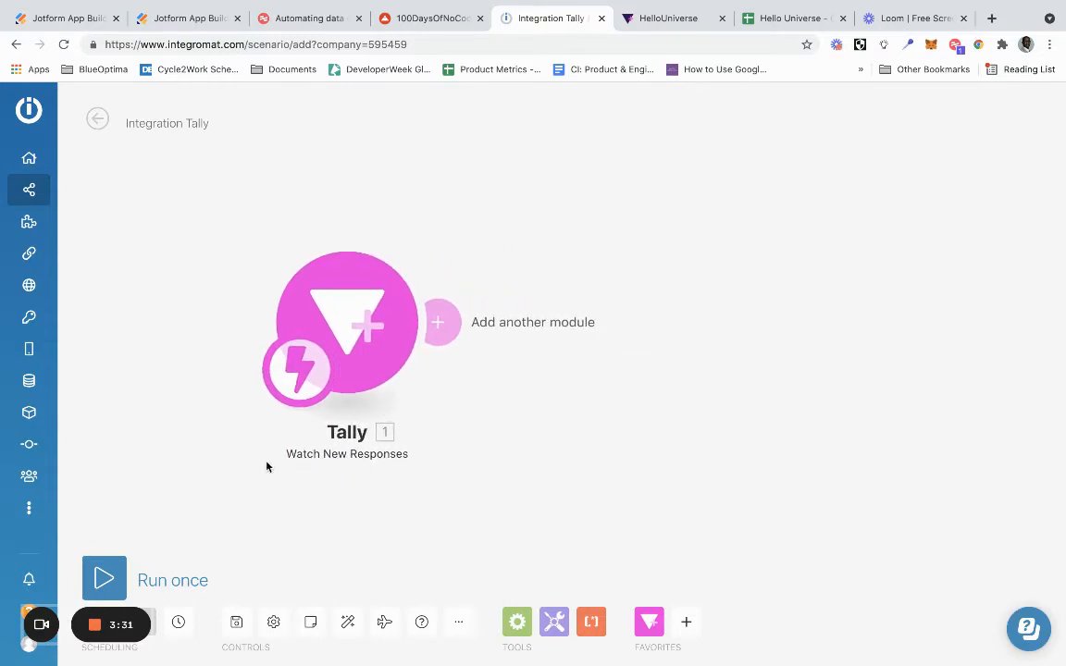
# - Add a Google Sheets "Add a Row" module after the Tally module
pyautogui.click(439, 323)
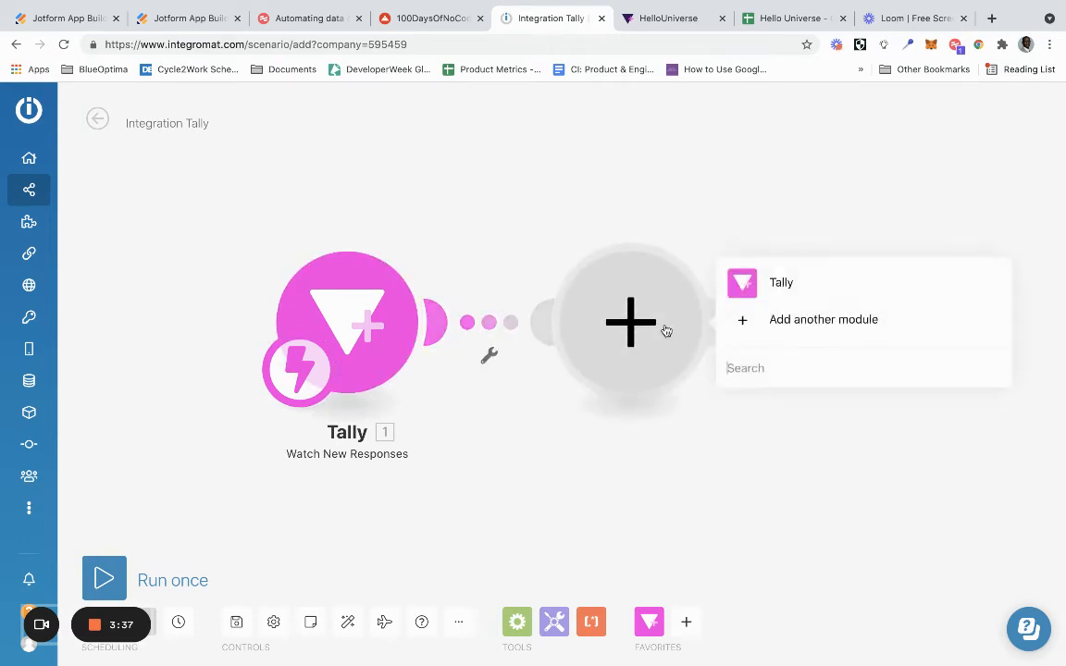
pyautogui.click(794, 320)
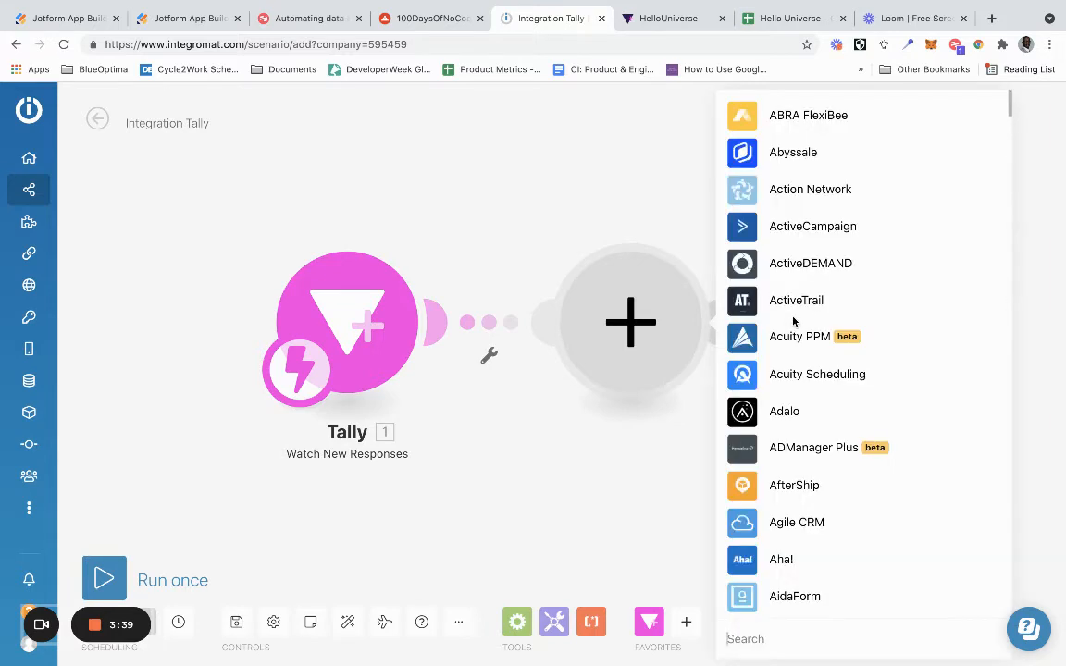
pyautogui.click(754, 636)
pyautogui.write('go')
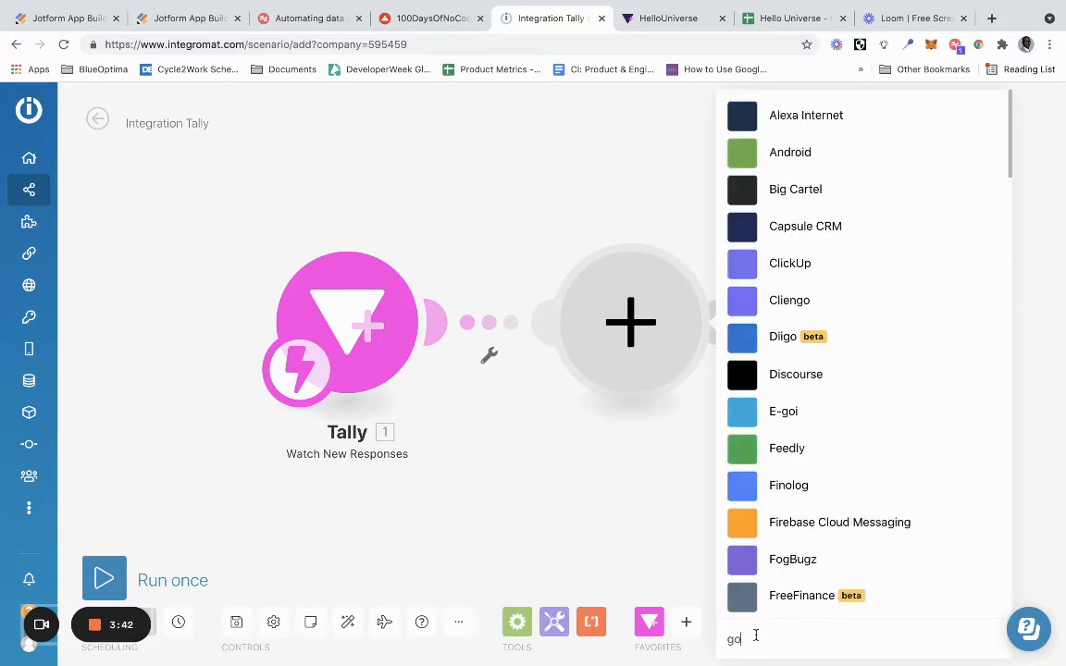
pyautogui.write('ogle she')
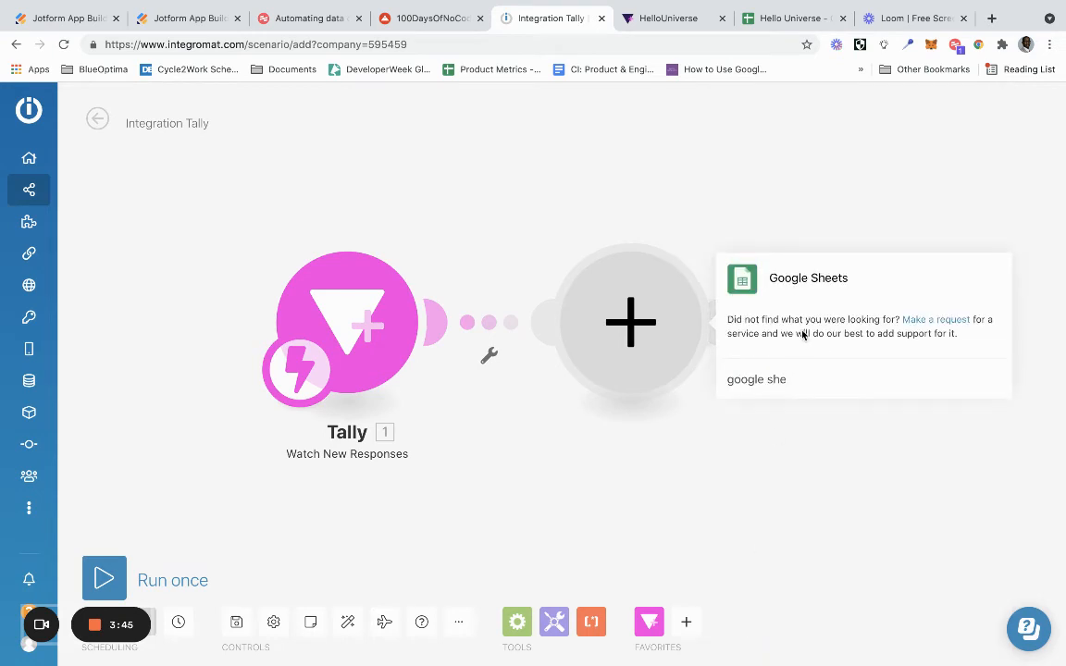
pyautogui.click(804, 278)
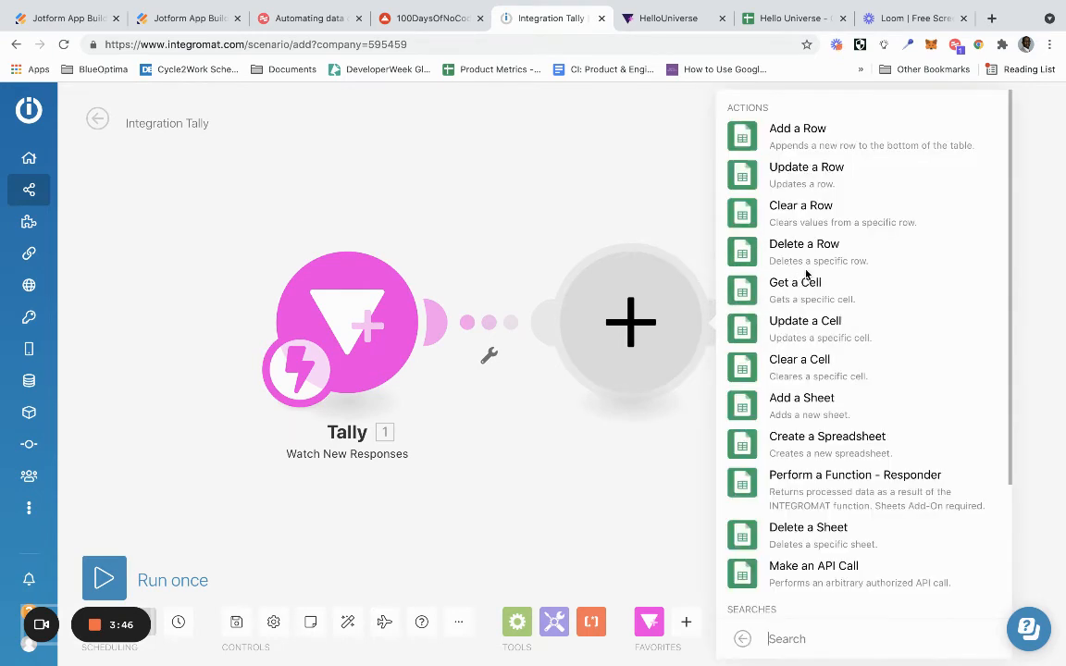
pyautogui.click(828, 141)
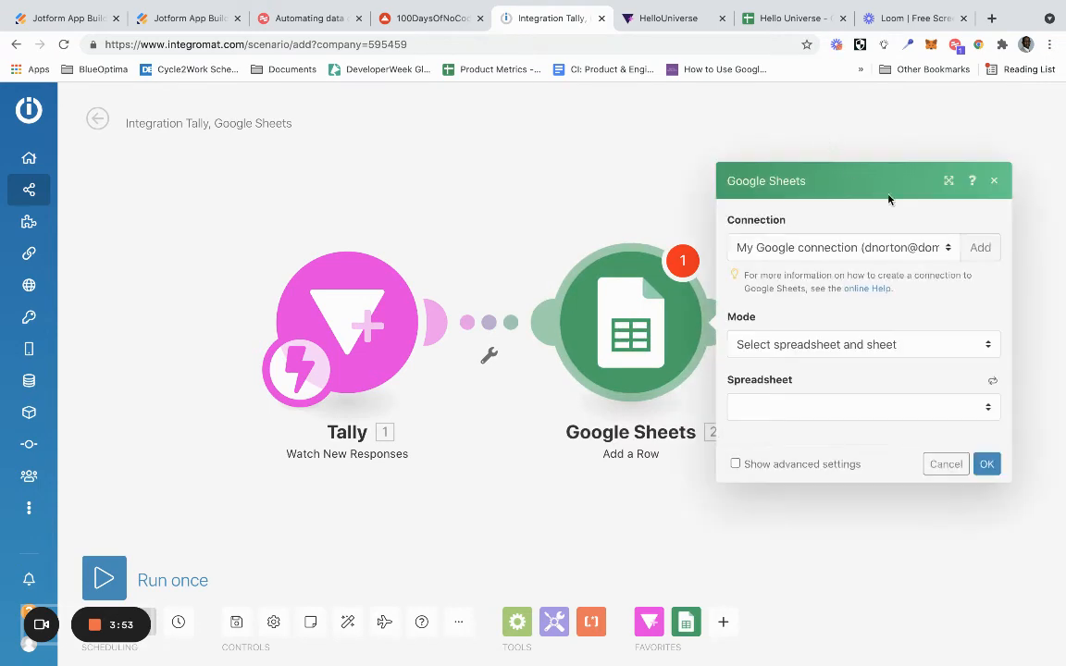
# - Create the connection "My Google connection" for the Google Sheets module and allow Integromat access to the own-domain Google account
pyautogui.click(977, 247)
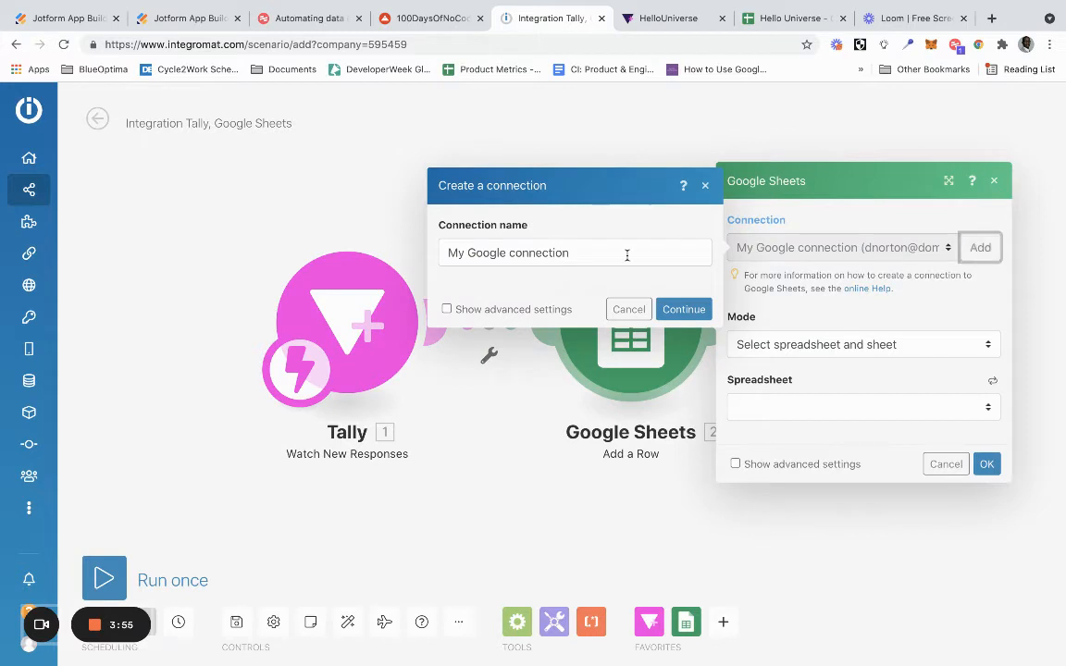
pyautogui.click(677, 310)
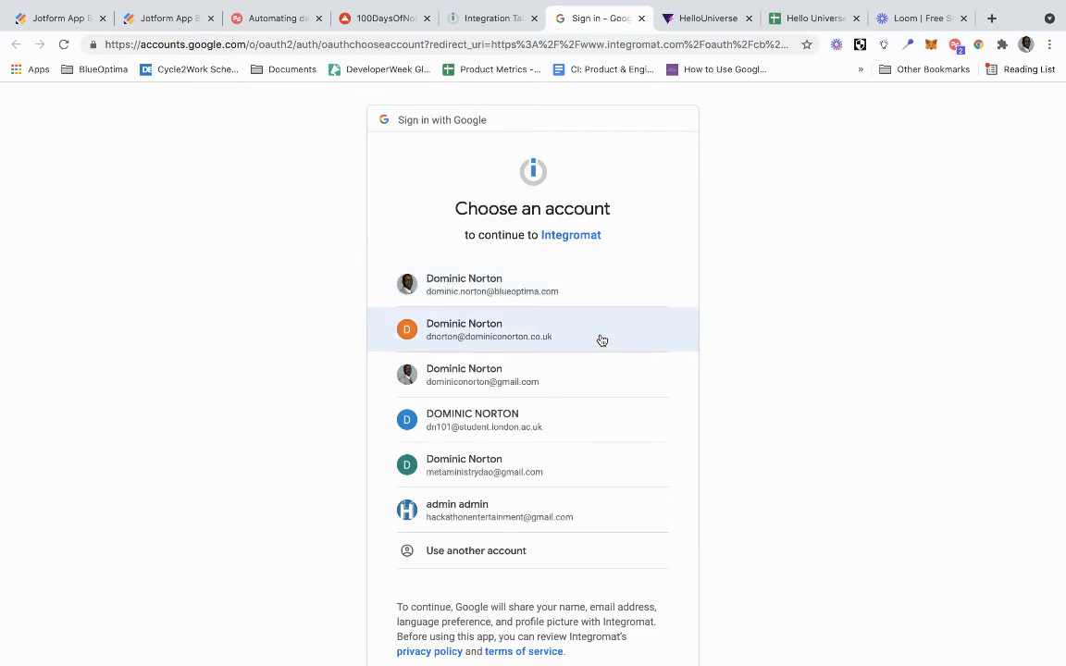
pyautogui.click(601, 341)
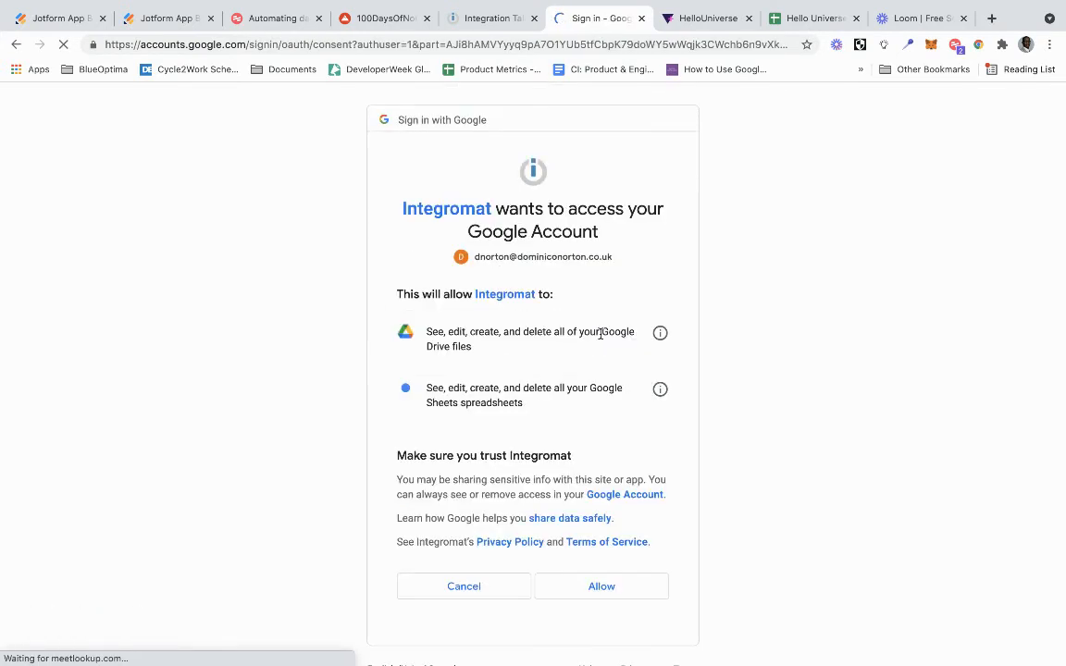
pyautogui.click(598, 583)
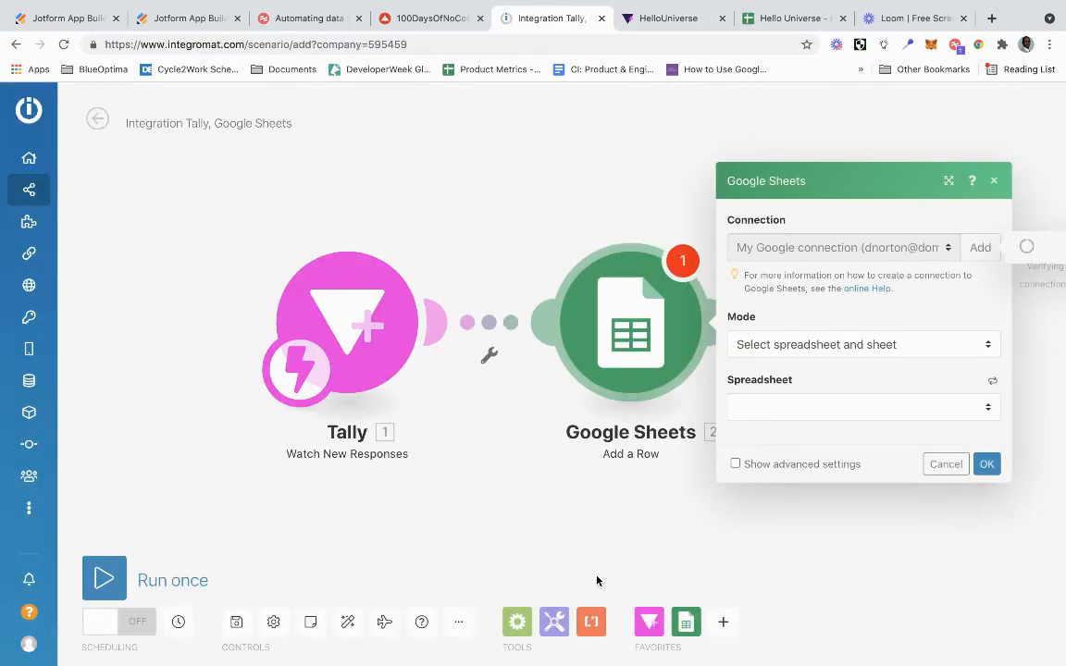
# - Keep the mode "Select spreadsheet and sheet" and choose the Hello Universe spreadsheet with Sheet1 as the row's destination
pyautogui.click(818, 347)
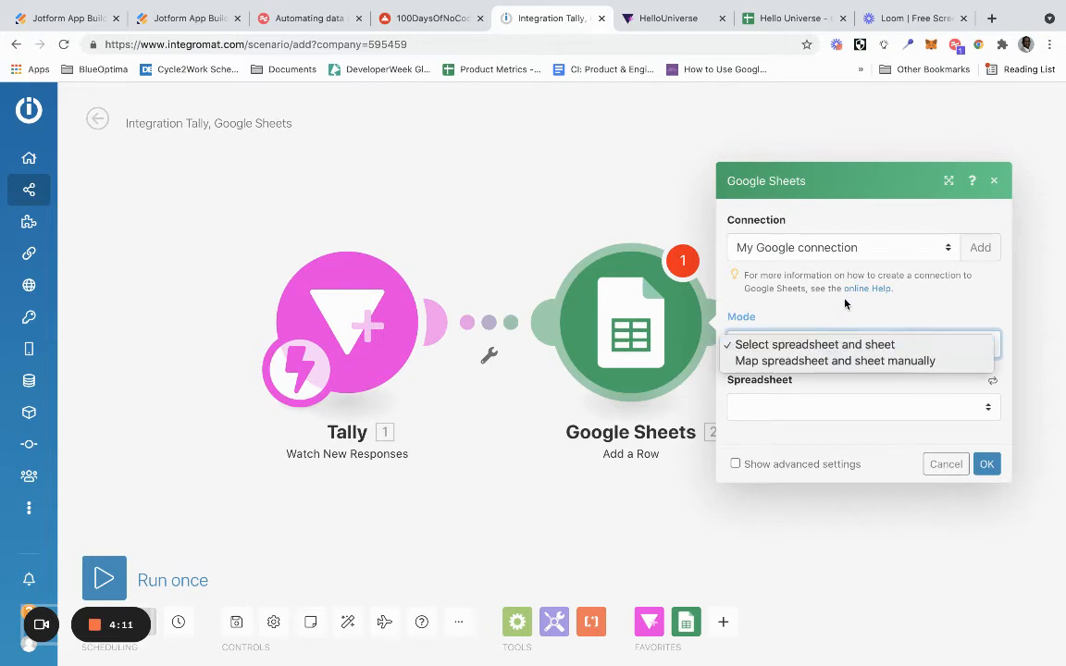
pyautogui.click(814, 344)
pyautogui.click(795, 407)
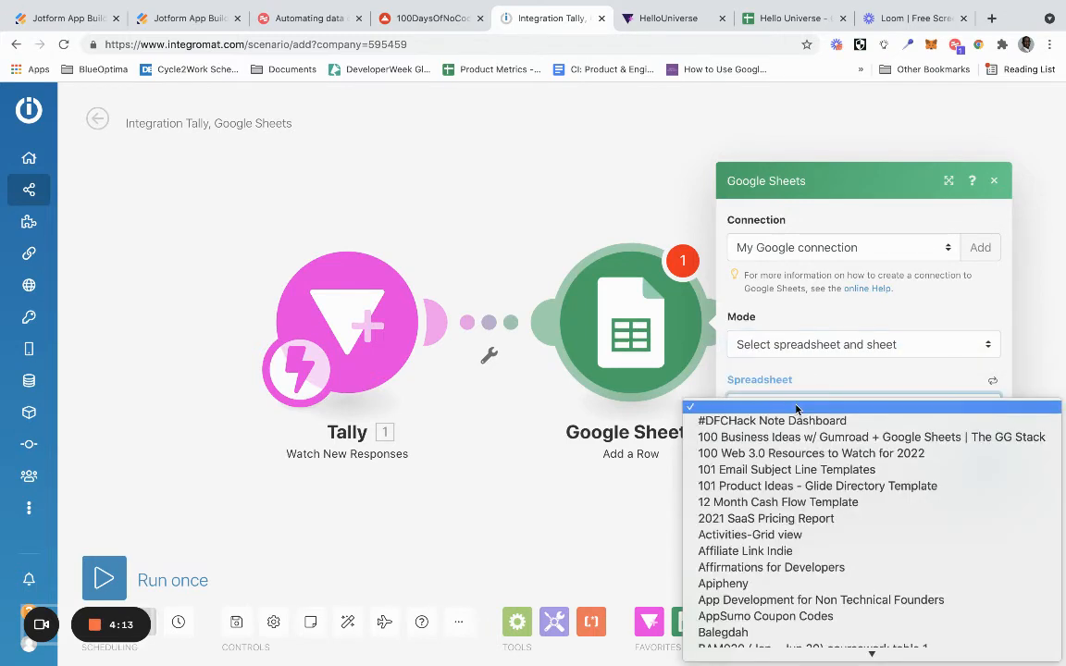
pyautogui.press('h')
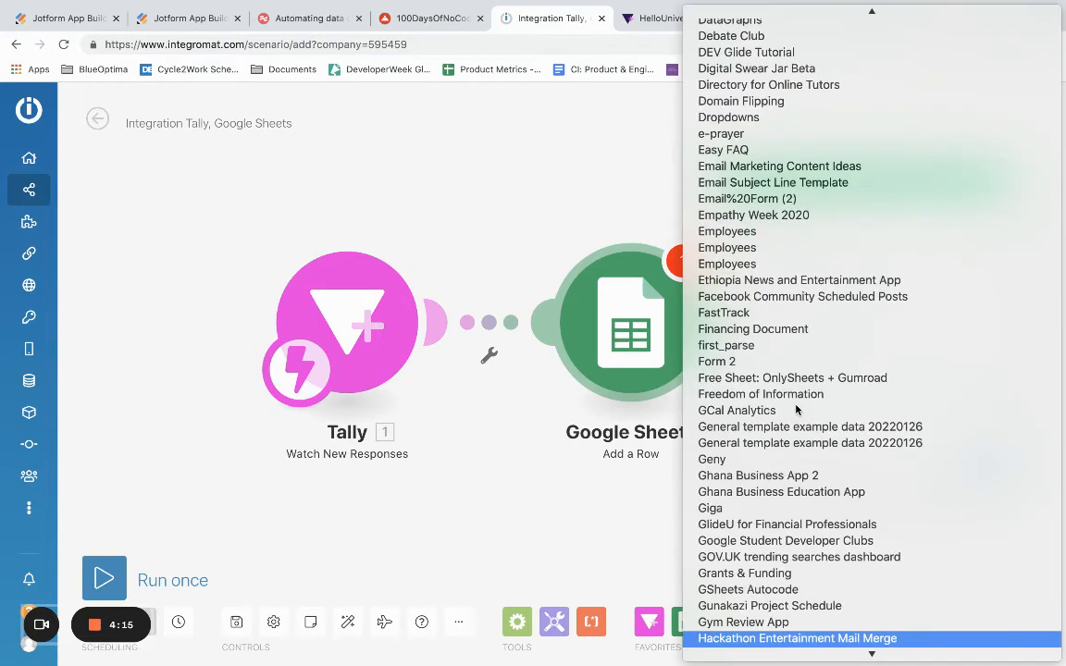
pyautogui.press('Down')
pyautogui.press('Down')
pyautogui.press('Down')
pyautogui.press('Down')
pyautogui.press('Down')
pyautogui.press('Down')
pyautogui.press('Down')
pyautogui.press('Down')
pyautogui.press('Down')
pyautogui.press('Down')
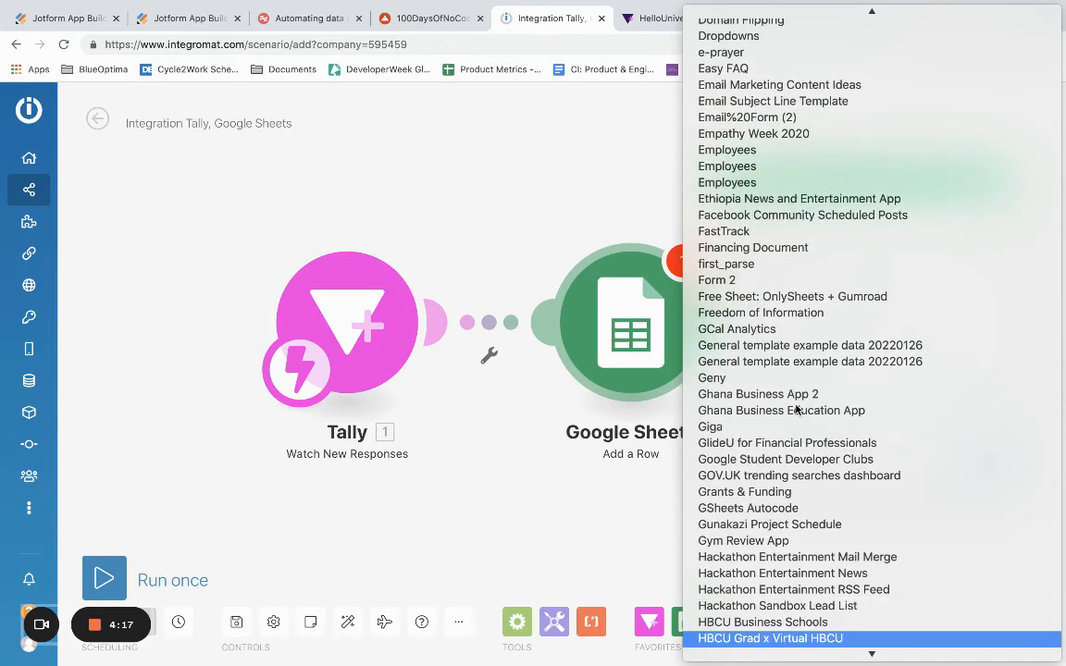
pyautogui.click(761, 572)
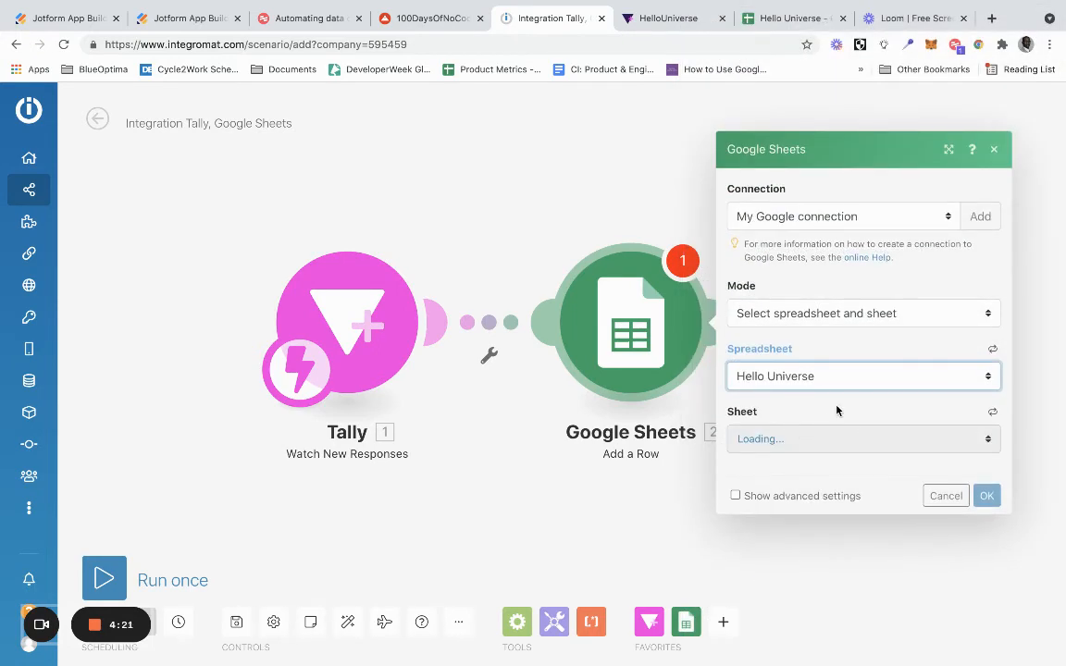
pyautogui.click(786, 441)
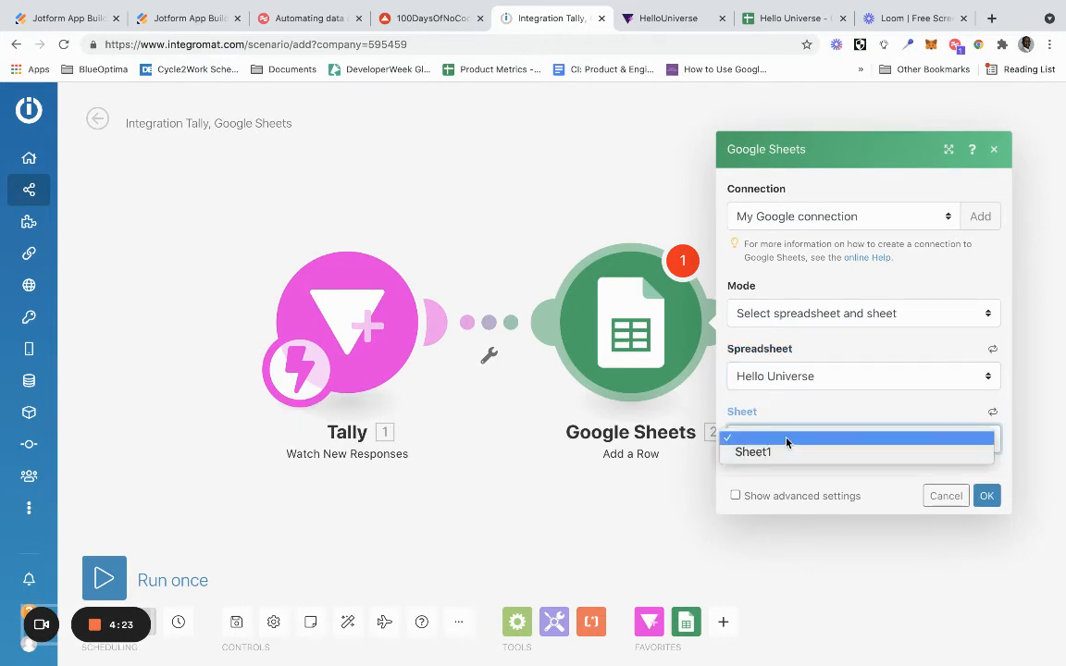
pyautogui.click(785, 453)
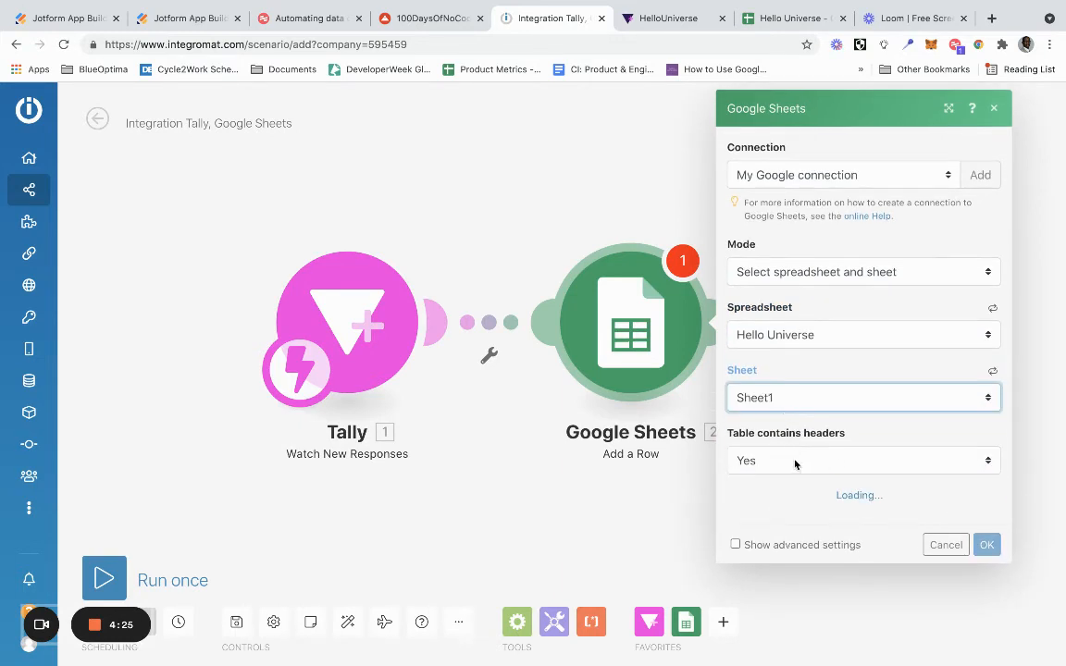
# - Map the Tally field "What is your full name?" to the Name column and "What is your email?" to the Email column
pyautogui.scroll(-1, 791, 462)
pyautogui.scroll(-4, 791, 461)
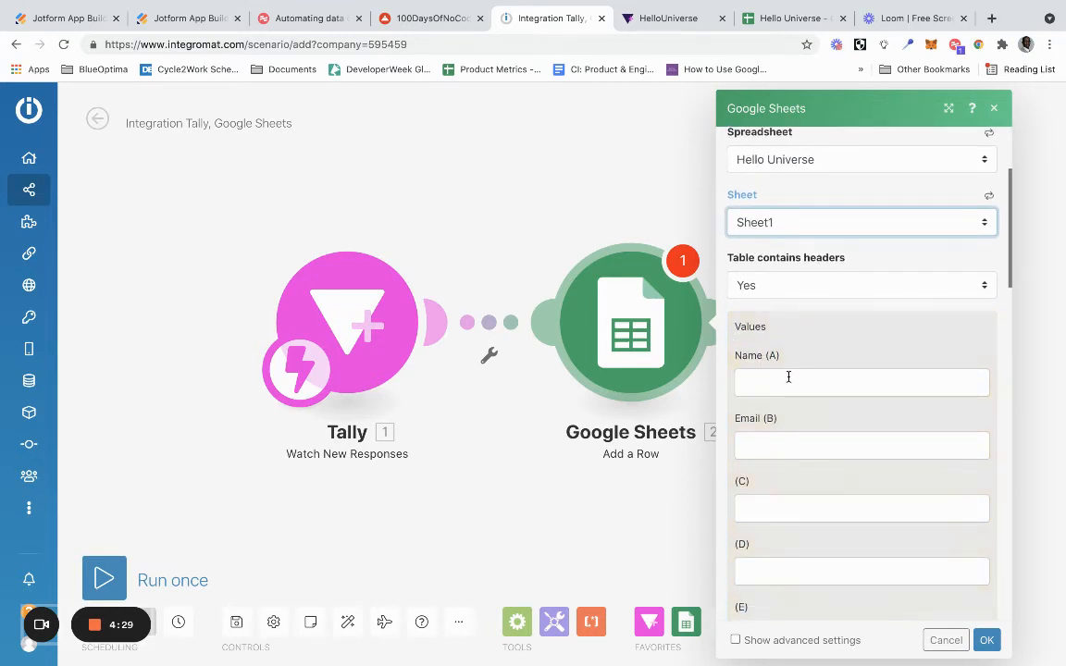
pyautogui.click(787, 379)
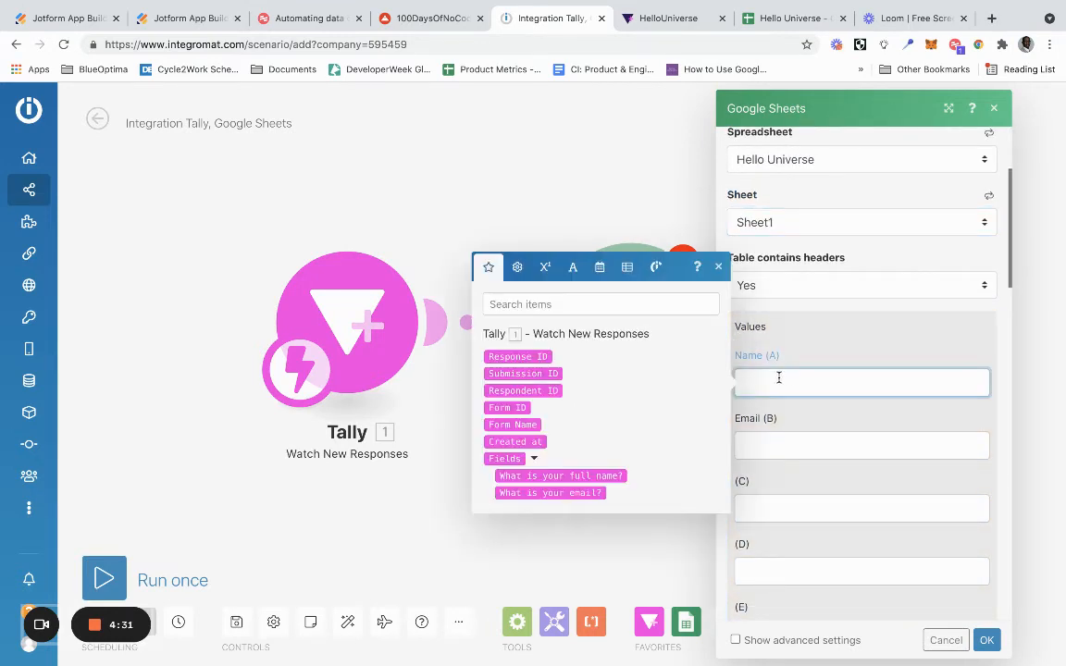
pyautogui.click(612, 477)
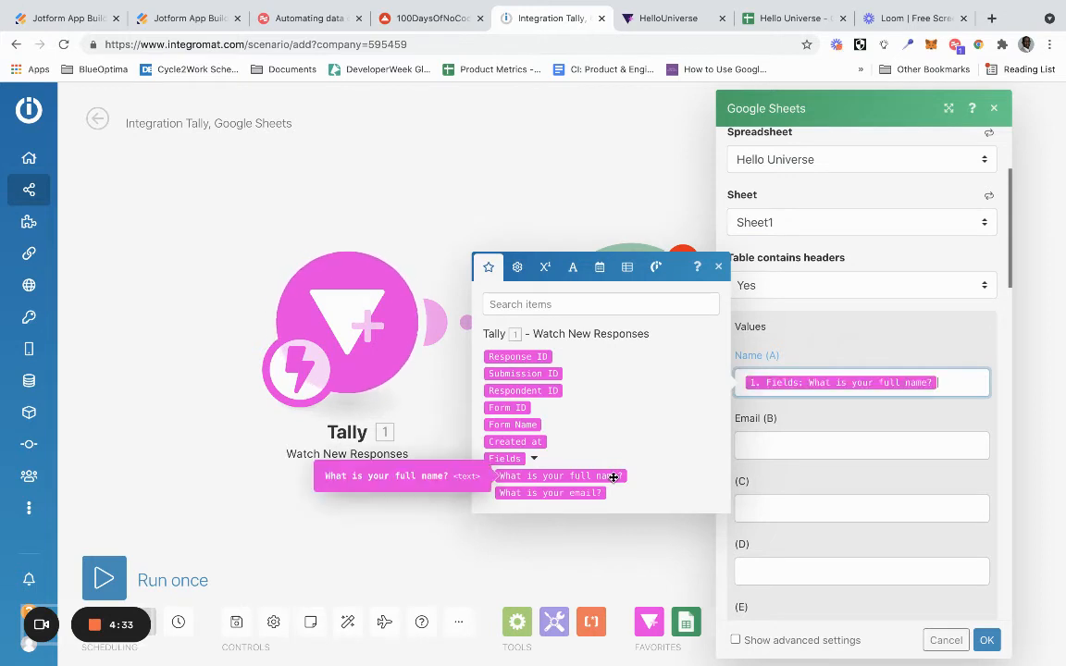
pyautogui.click(792, 437)
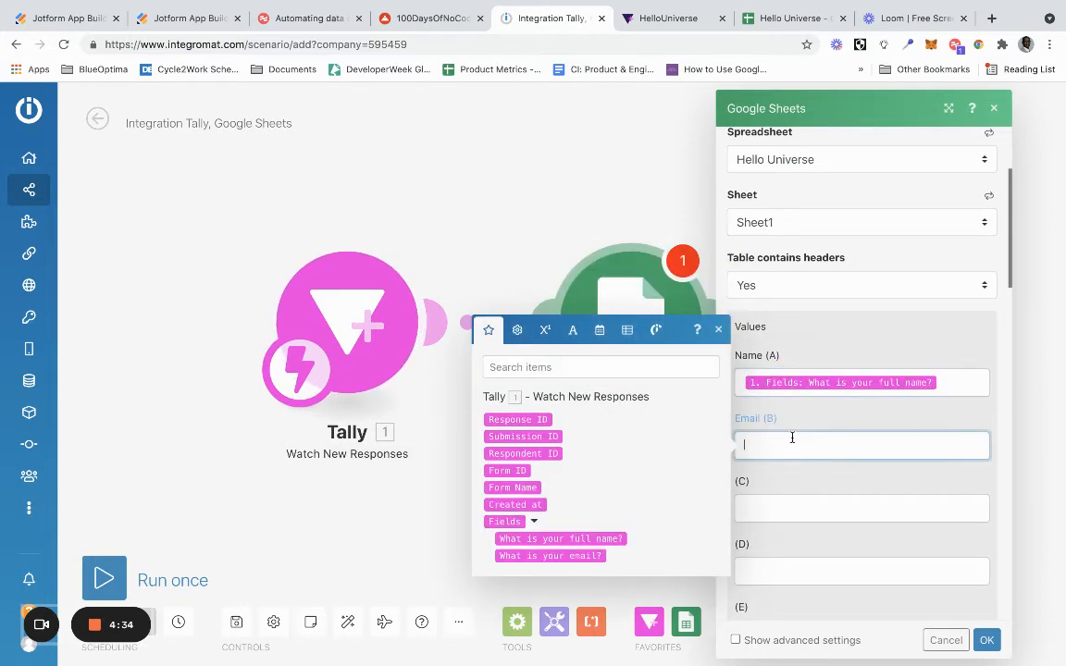
pyautogui.click(602, 558)
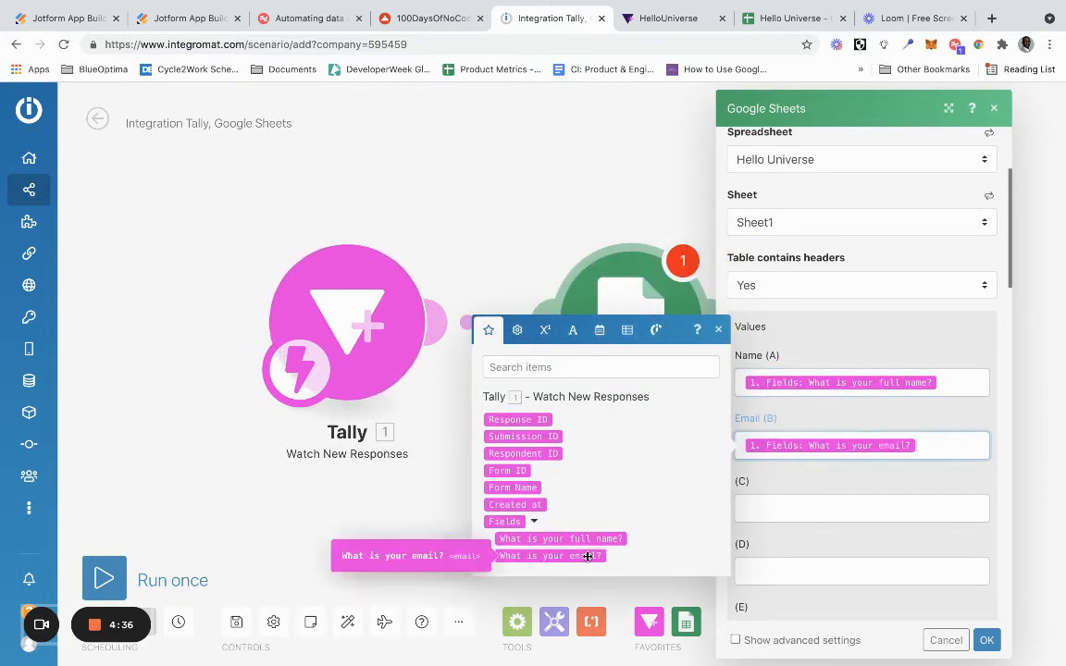
# - Confirm the Google Sheets module's field mapping and run the scenario once
pyautogui.click(807, 413)
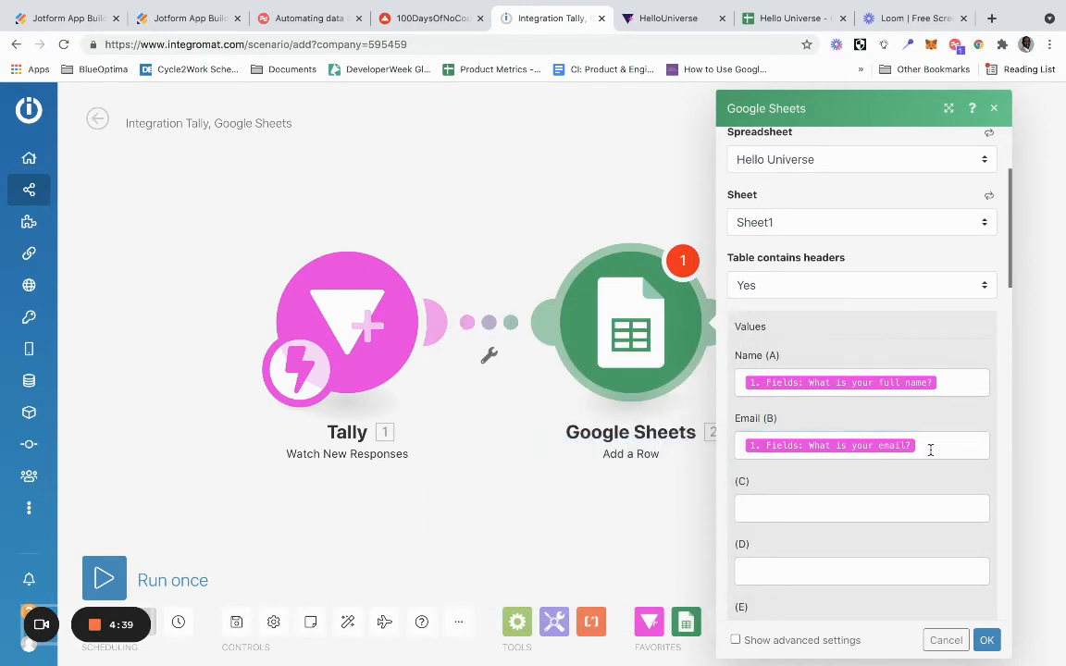
pyautogui.click(986, 639)
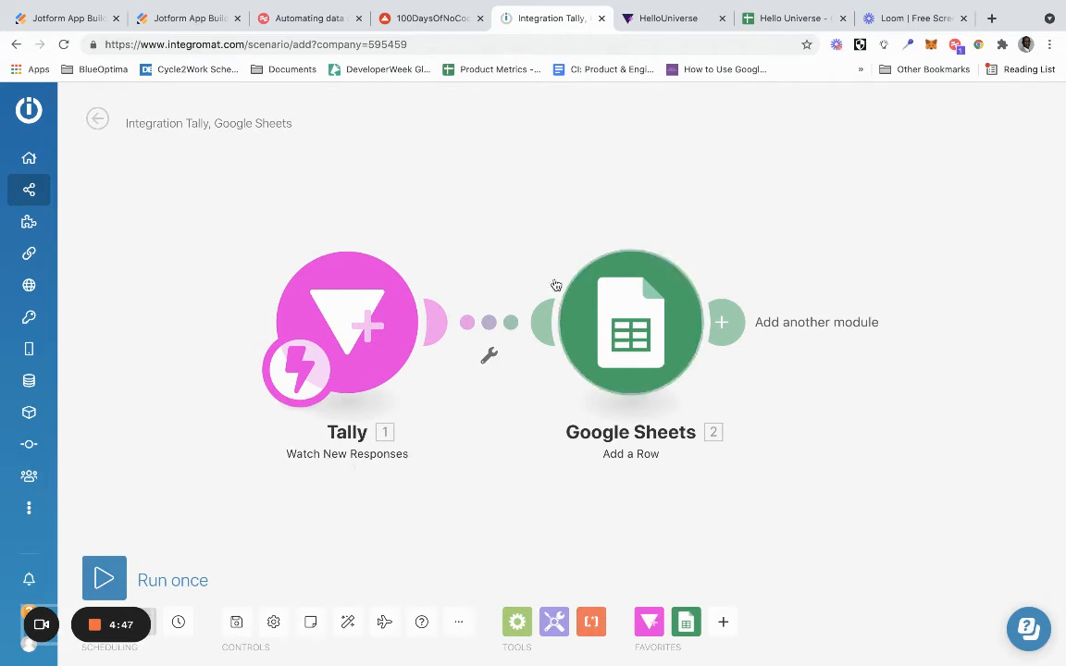
pyautogui.click(104, 578)
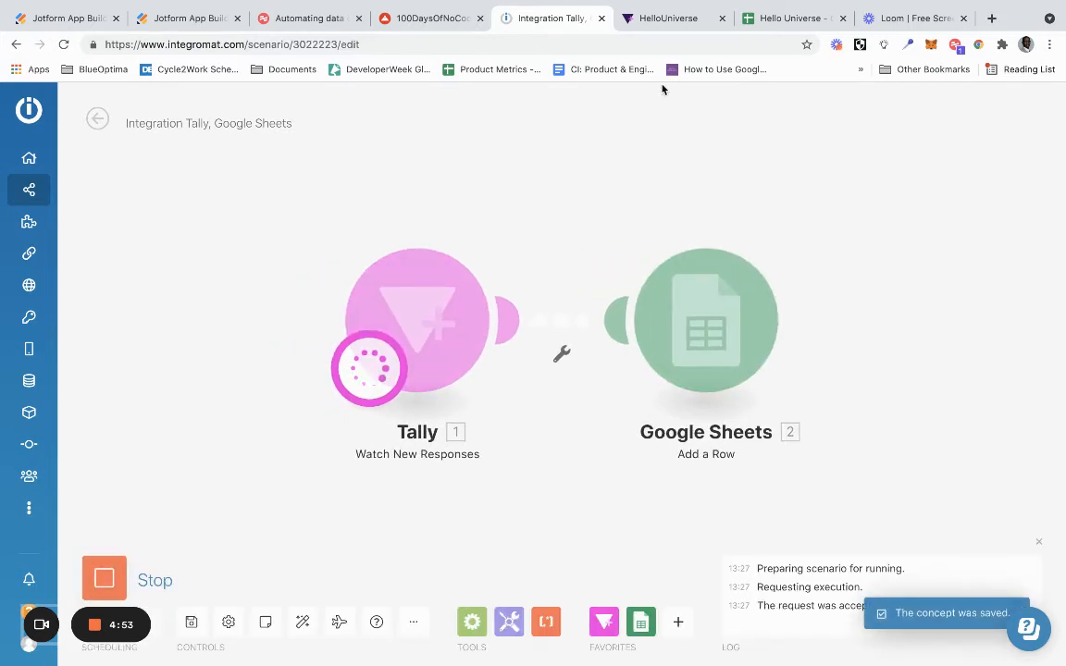
# - Copy the HelloUniverse form's share link from Tally and open the form in a new browser tab
pyautogui.click(666, 20)
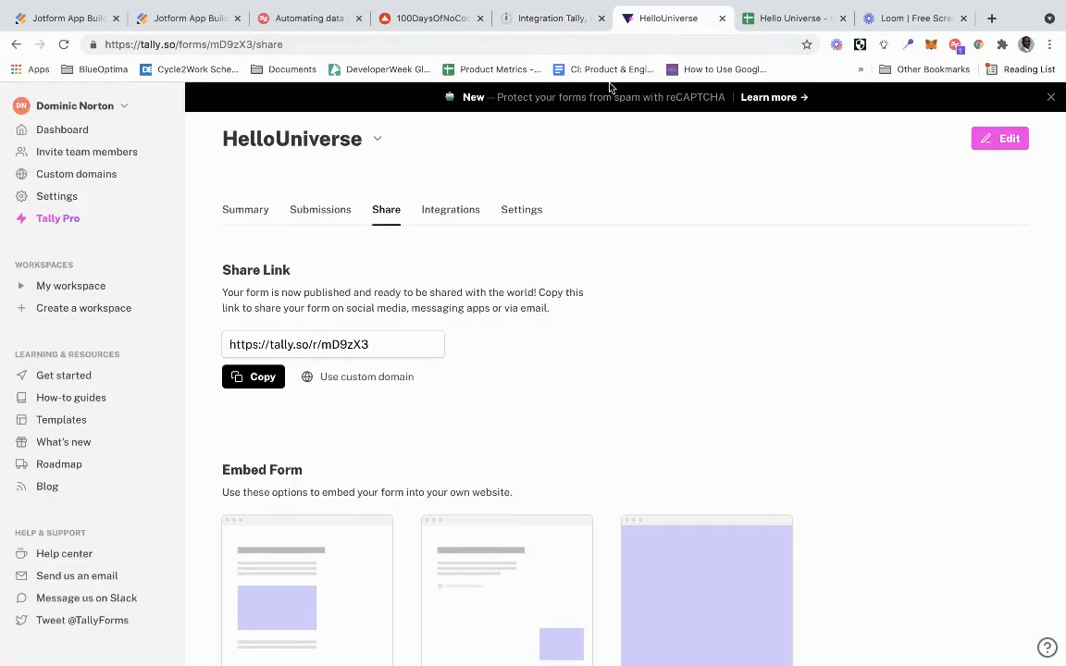
pyautogui.click(398, 345)
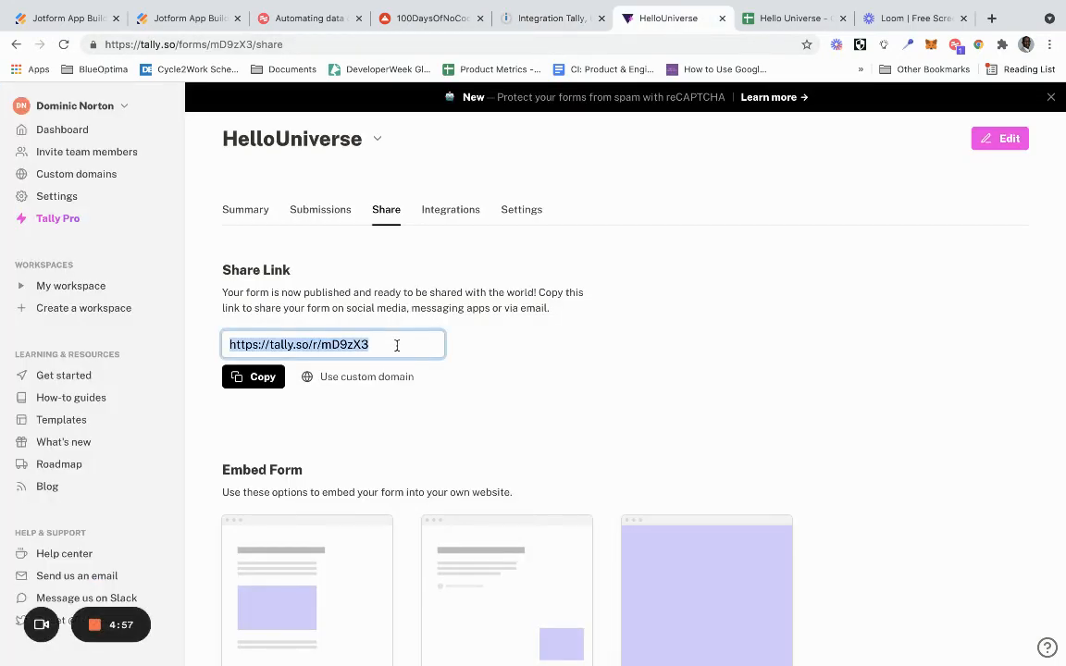
pyautogui.hotkey('ctrl', 'c')
pyautogui.click(991, 19)
pyautogui.hotkey('ctrl', 'v')
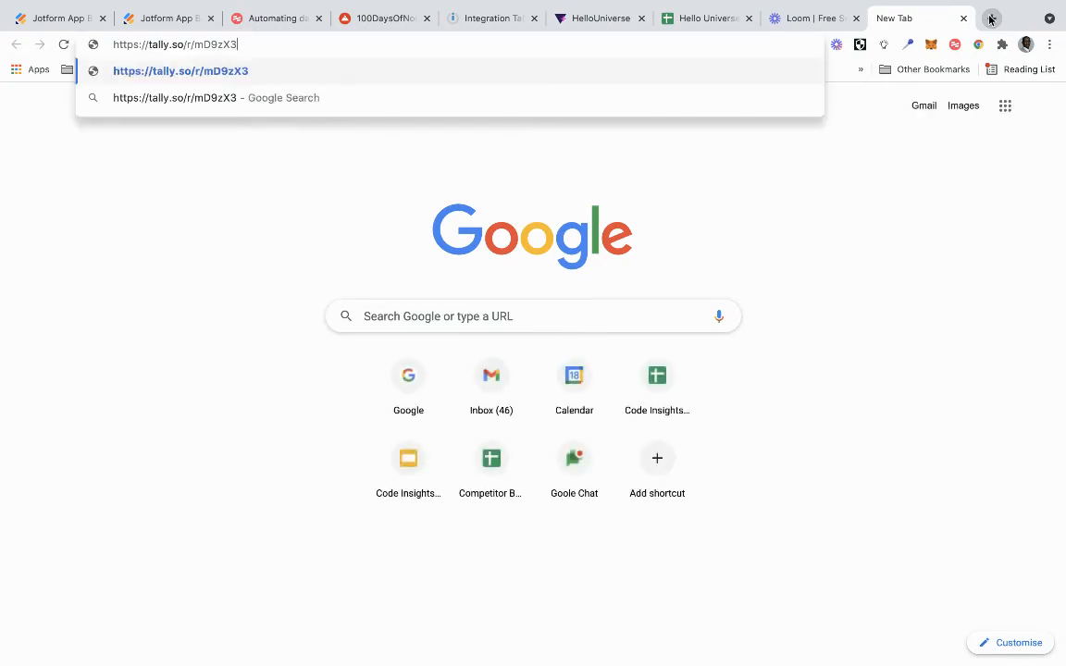
pyautogui.press('Return')
# - Fill in the respondent's name and email address in the HelloUniverse form and submit the response
pyautogui.click(450, 313)
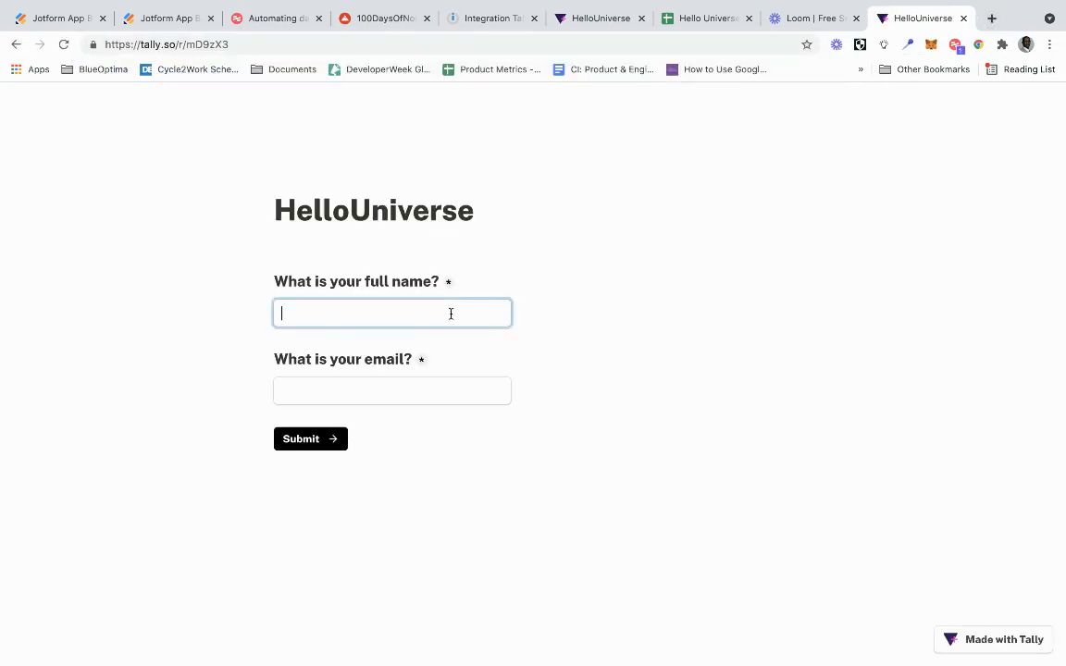
pyautogui.write('Dominic')
pyautogui.press('Tab')
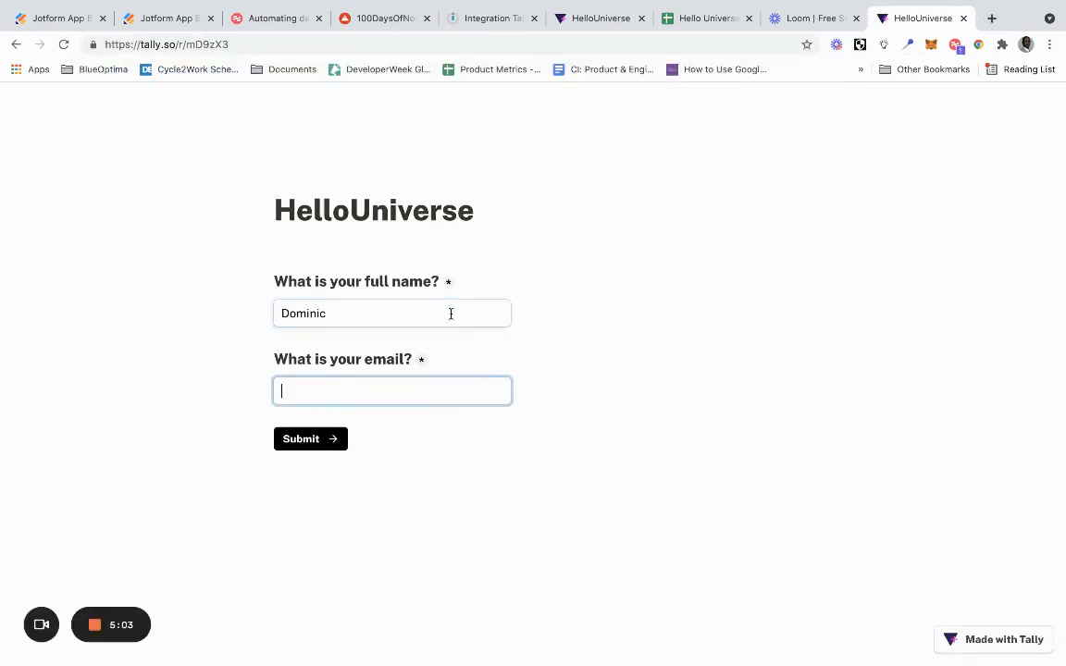
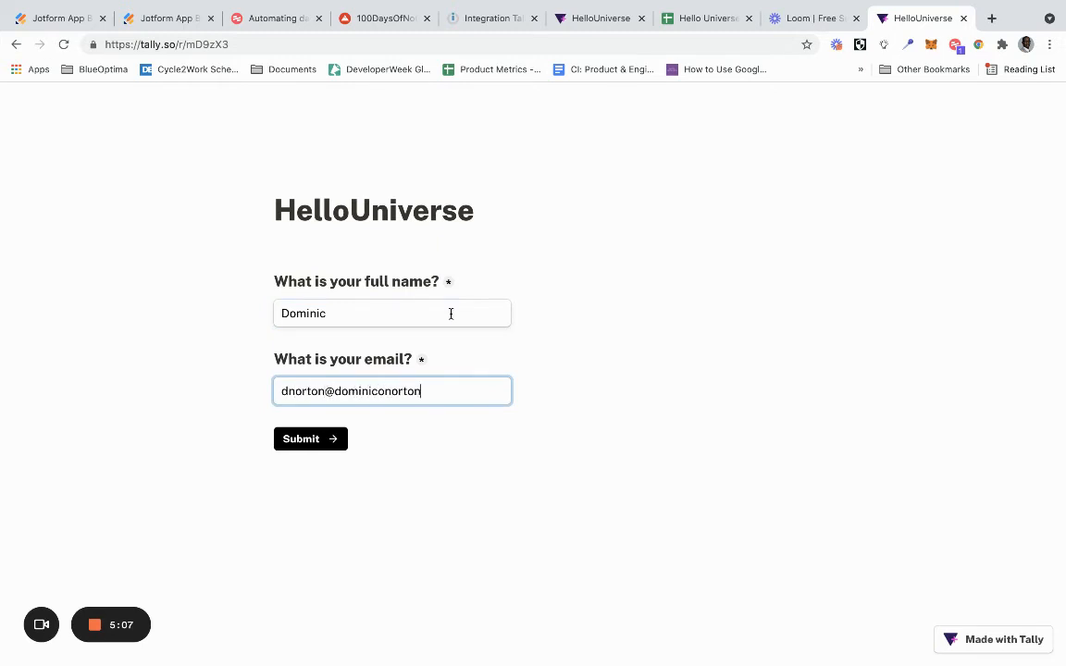
pyautogui.click(301, 439)
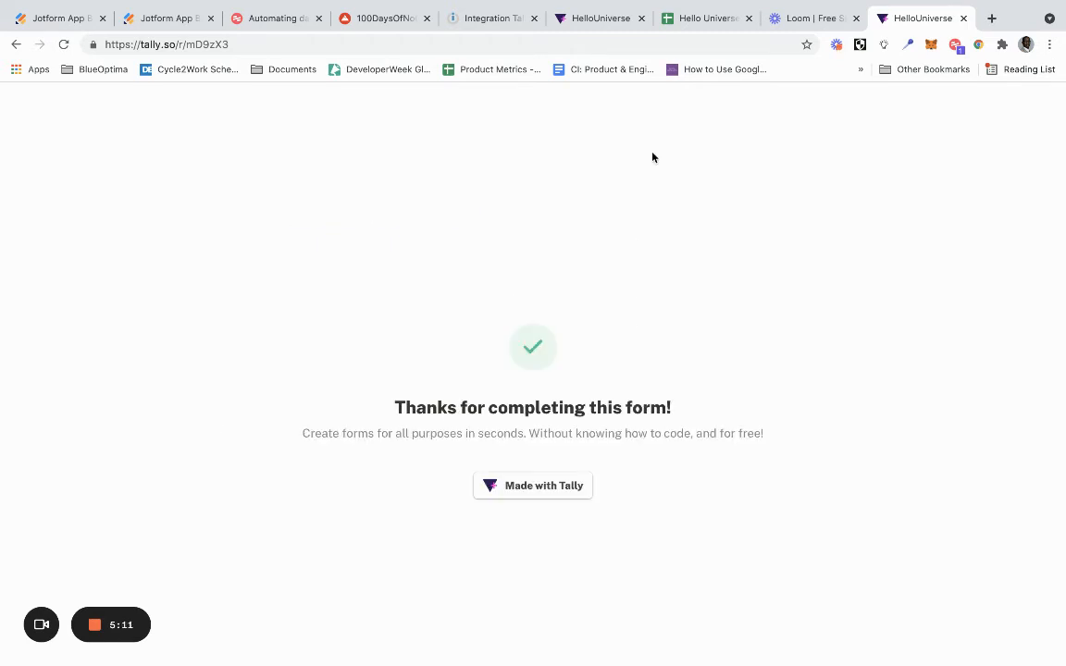
# - Check the scenario's run in Integromat and look for the submitted response in the Hello Universe spreadsheet
pyautogui.click(575, 23)
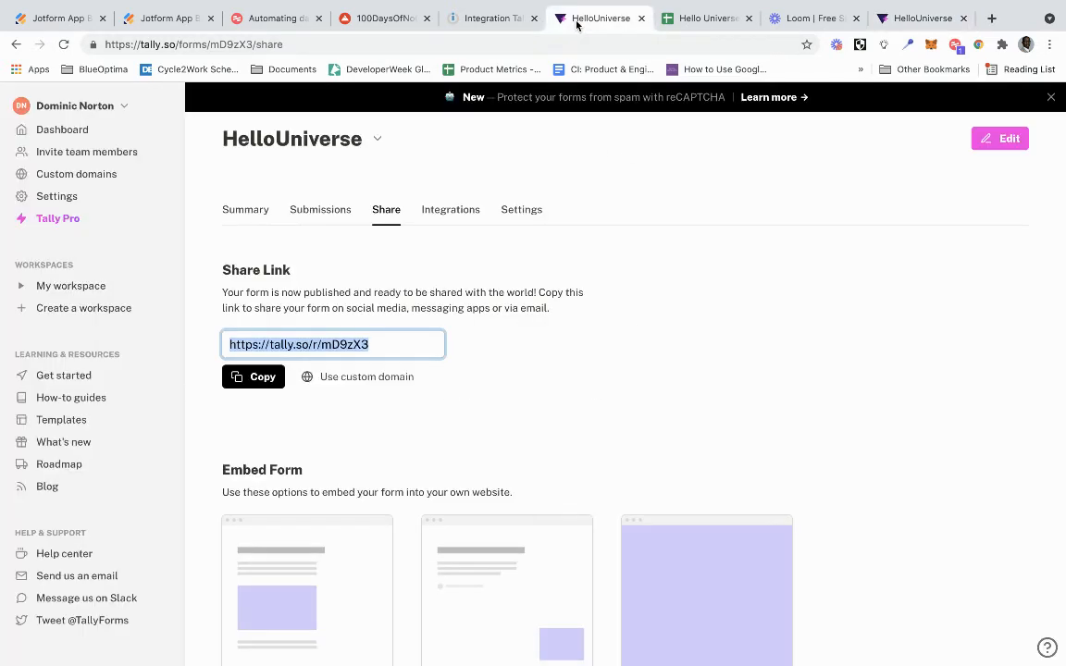
pyautogui.click(488, 19)
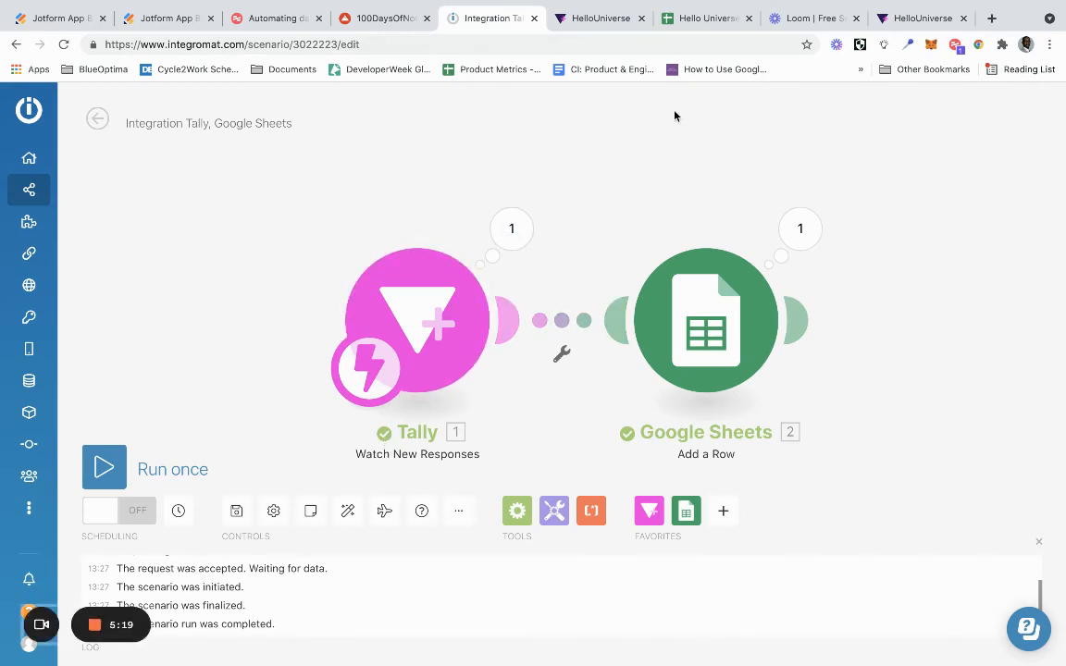
pyautogui.click(689, 21)
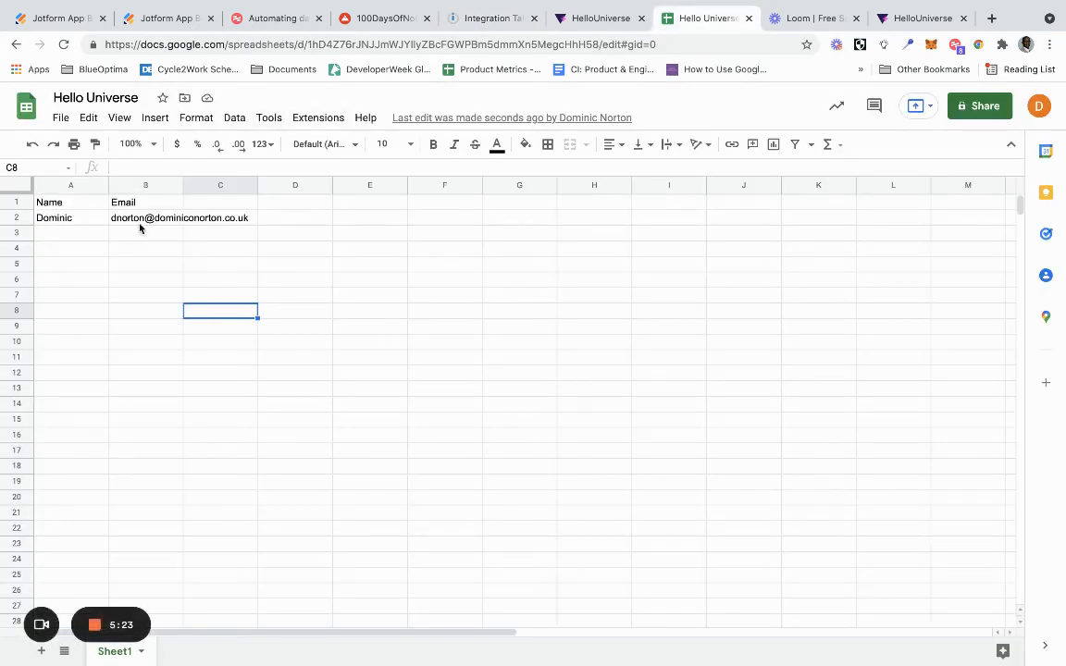
# - Switch back to Integromat, save the Tally and Google Sheets scenario and exit its editor
pyautogui.click(584, 17)
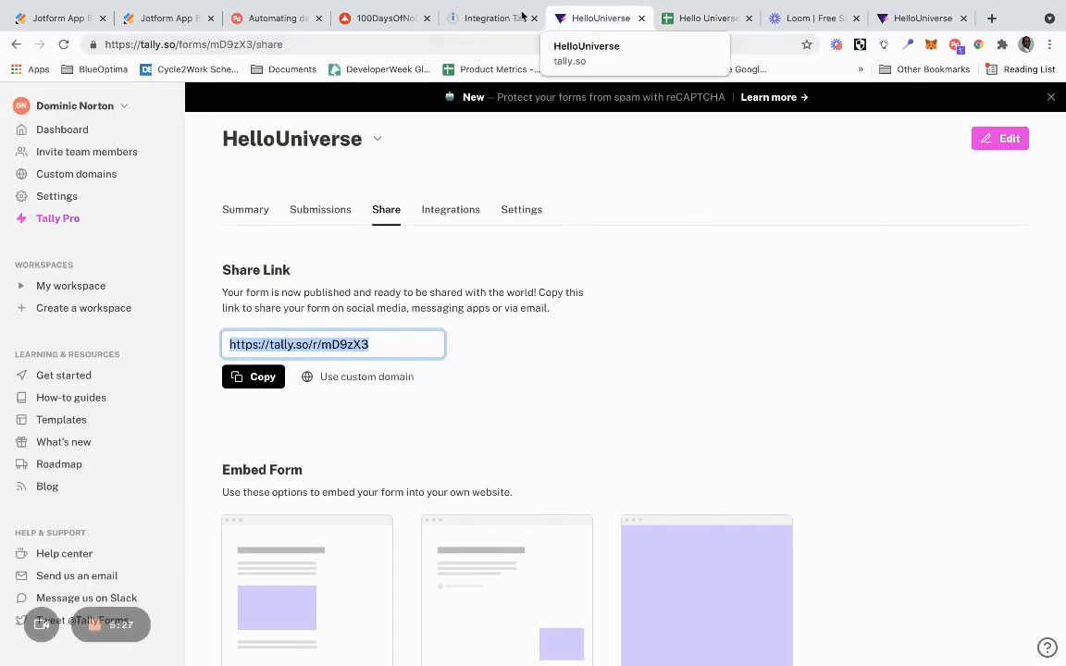
pyautogui.click(493, 18)
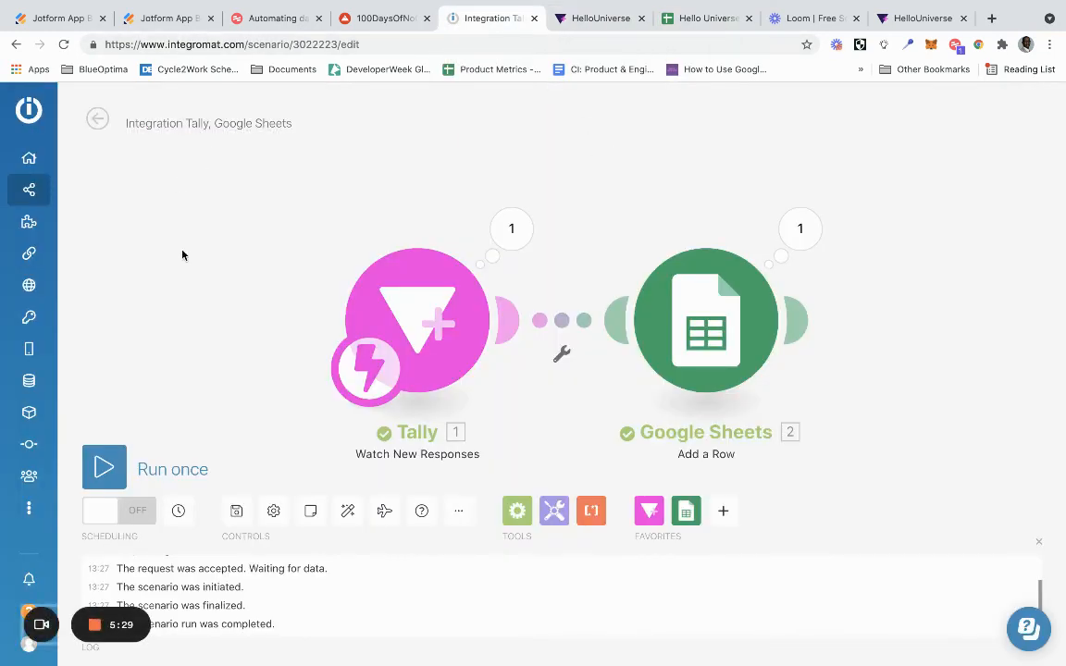
pyautogui.click(236, 509)
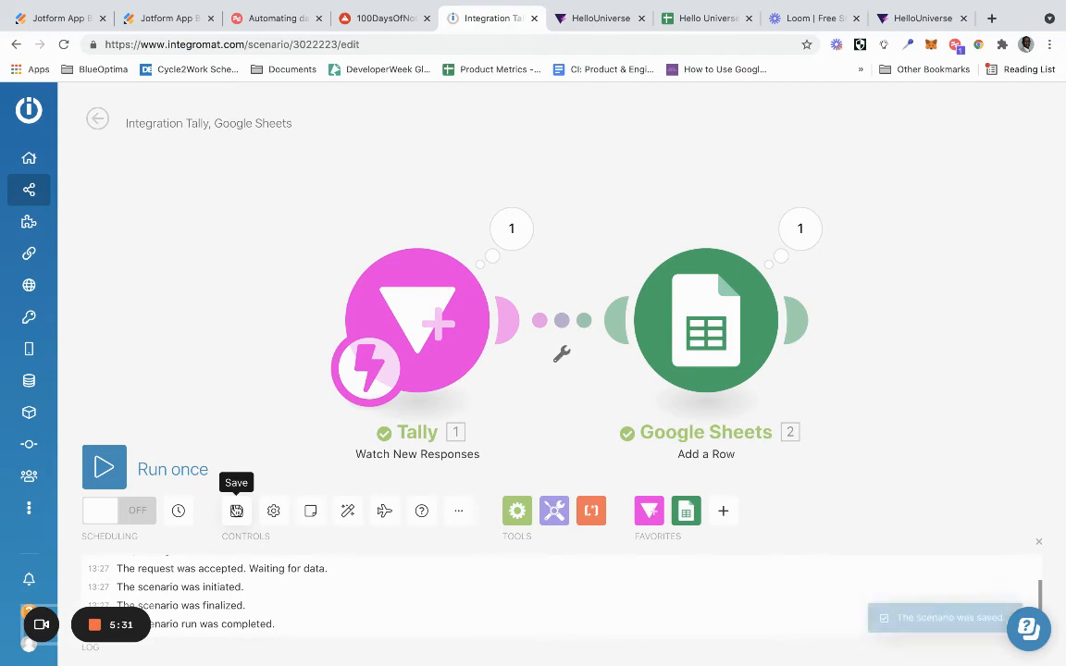
pyautogui.click(97, 120)
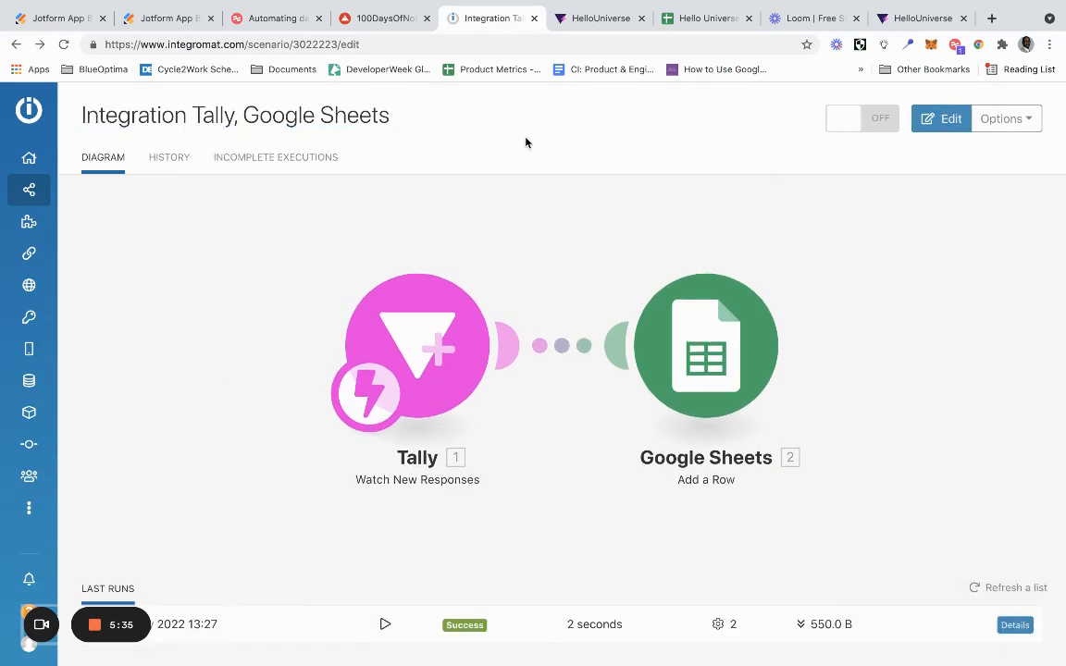
# - Turn on the scenario's scheduling, keep "Immediately" as the run setting and activate it
pyautogui.click(866, 126)
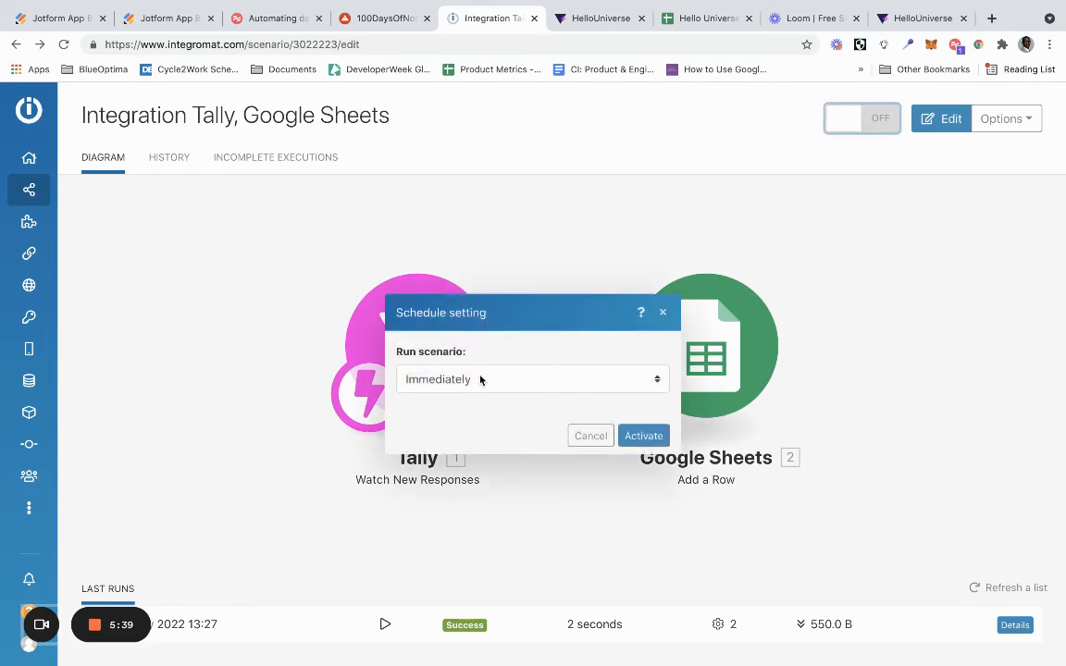
pyautogui.click(577, 380)
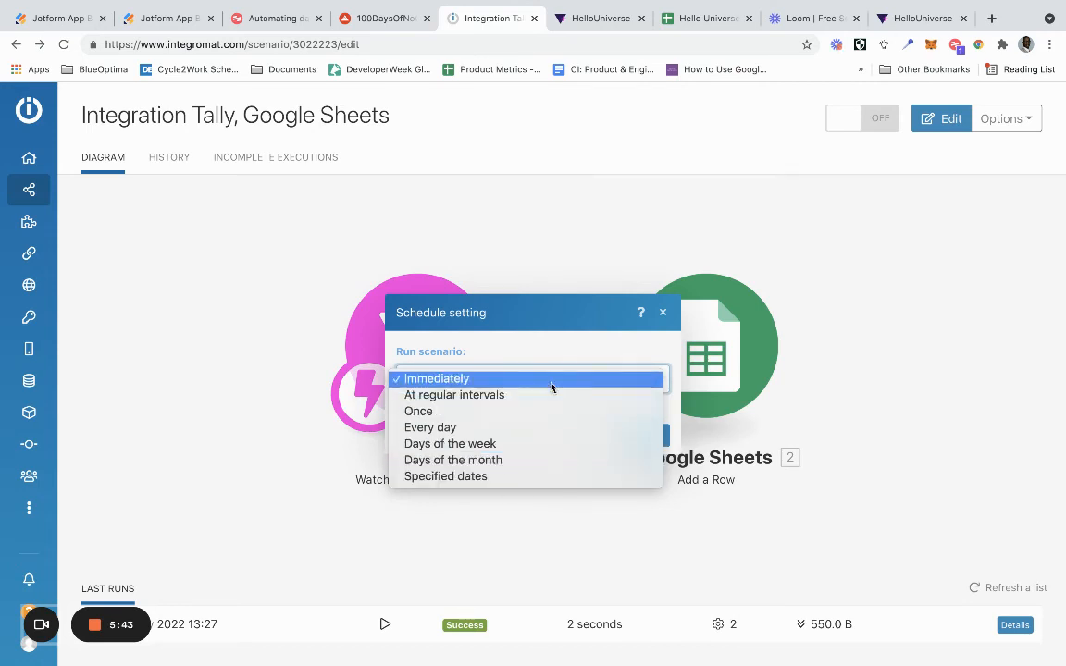
pyautogui.click(553, 328)
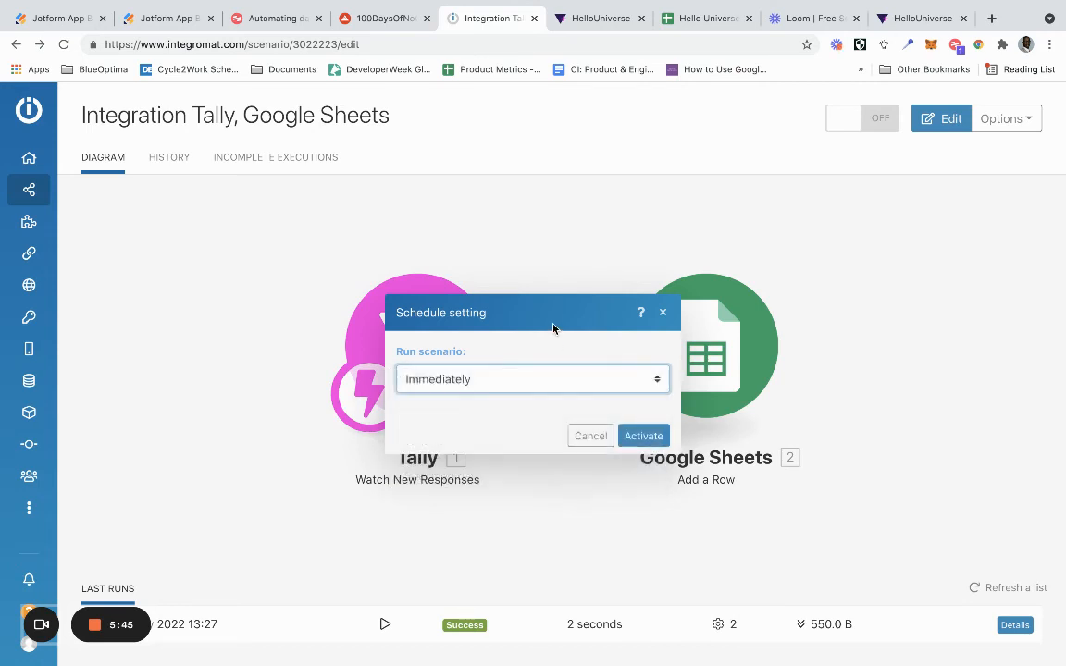
pyautogui.click(640, 436)
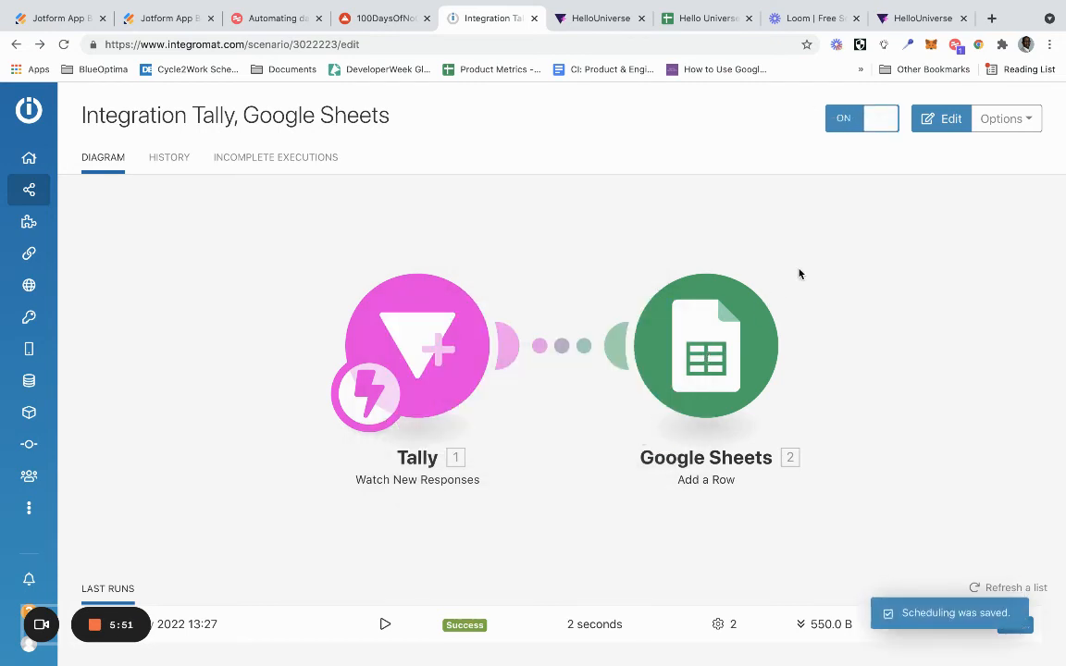
# - Reload the HelloUniverse form and submit another response with the full name "No Code" and a test email address
pyautogui.click(898, 21)
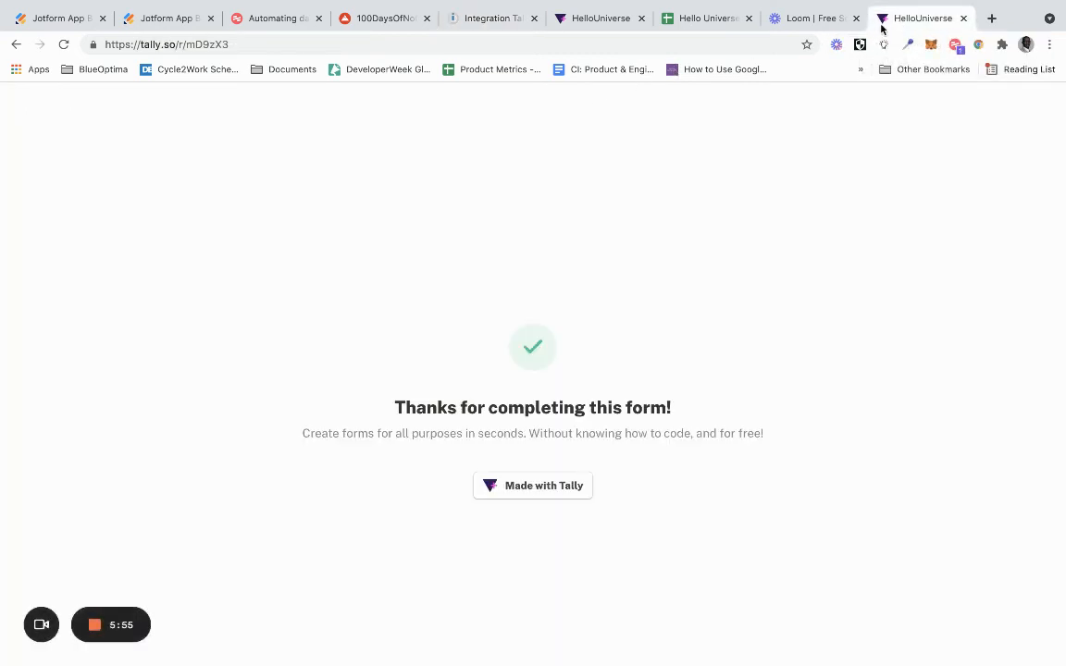
pyautogui.click(703, 45)
pyautogui.press('Return')
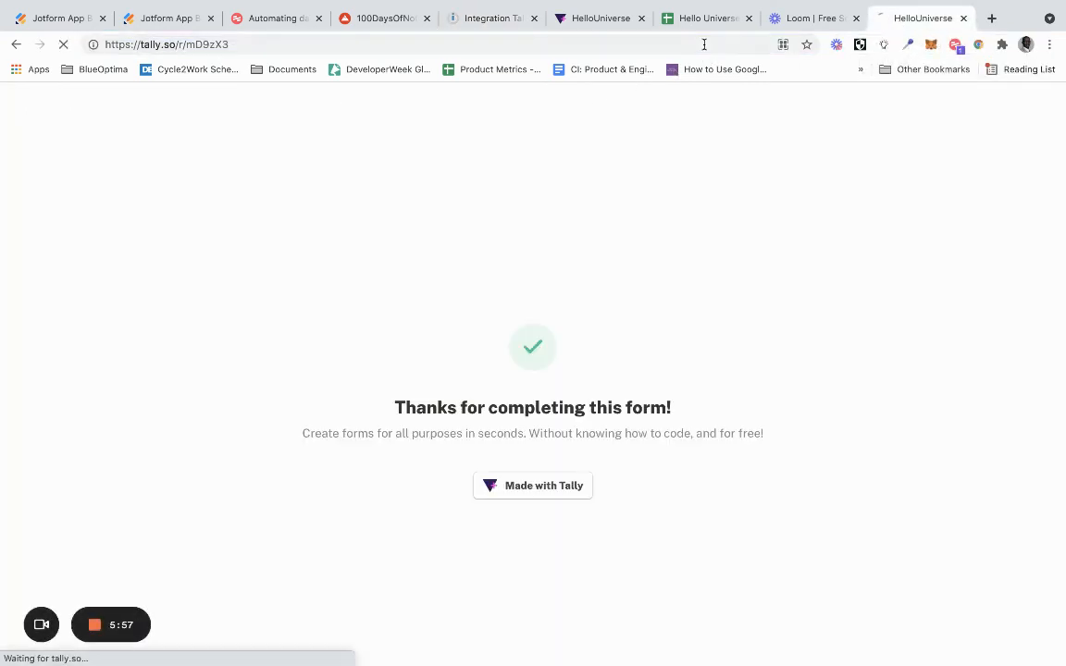
pyautogui.click(432, 312)
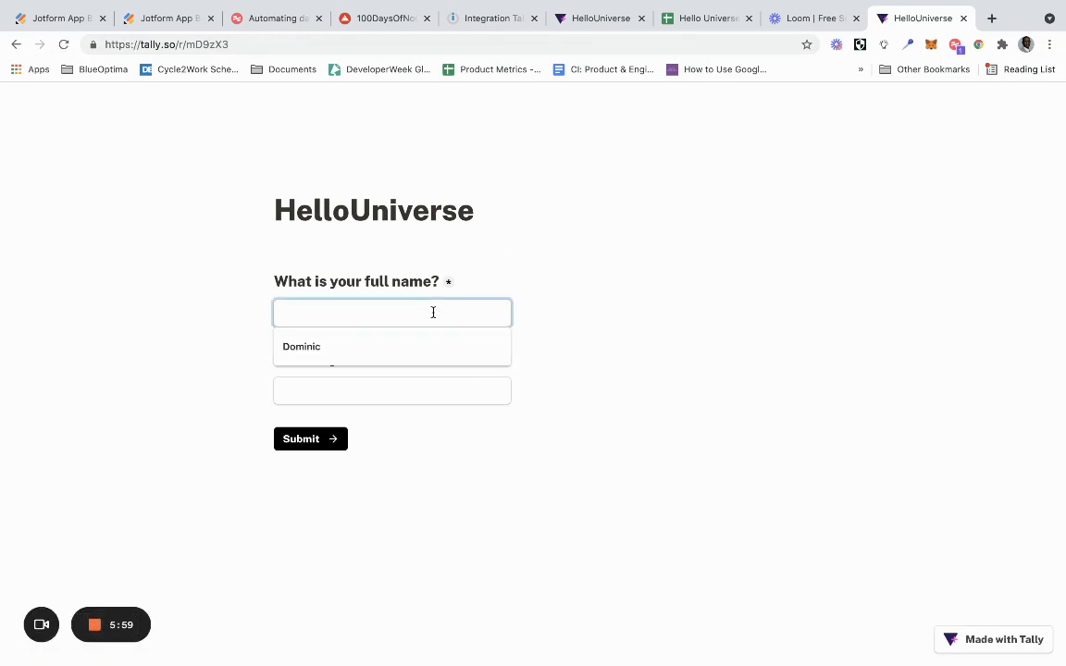
pyautogui.write('No Code')
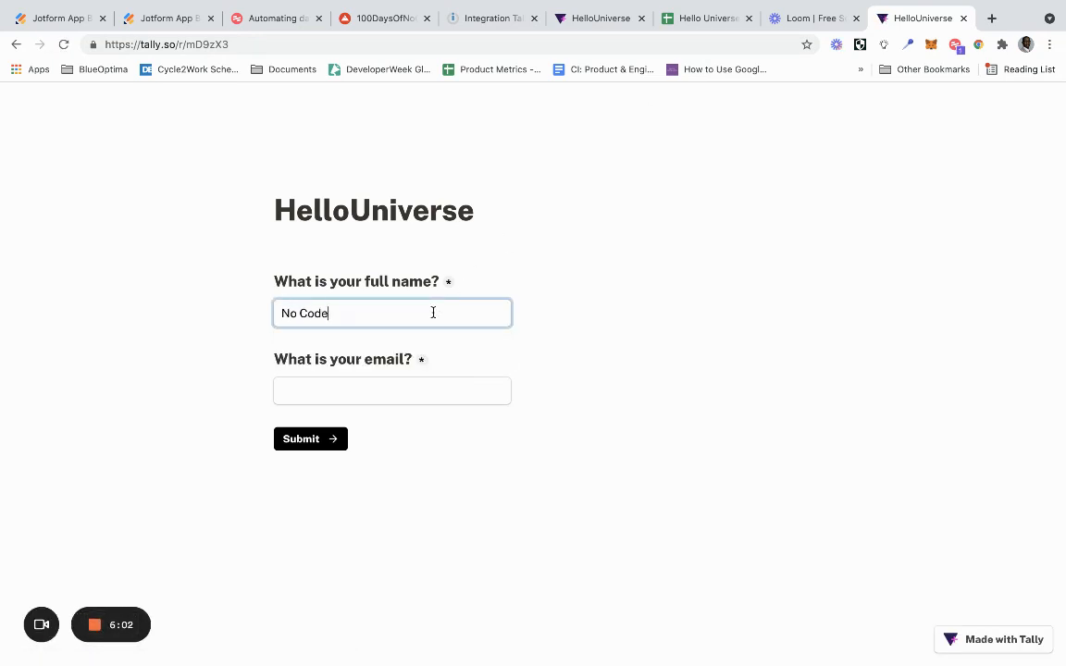
pyautogui.press('Tab')
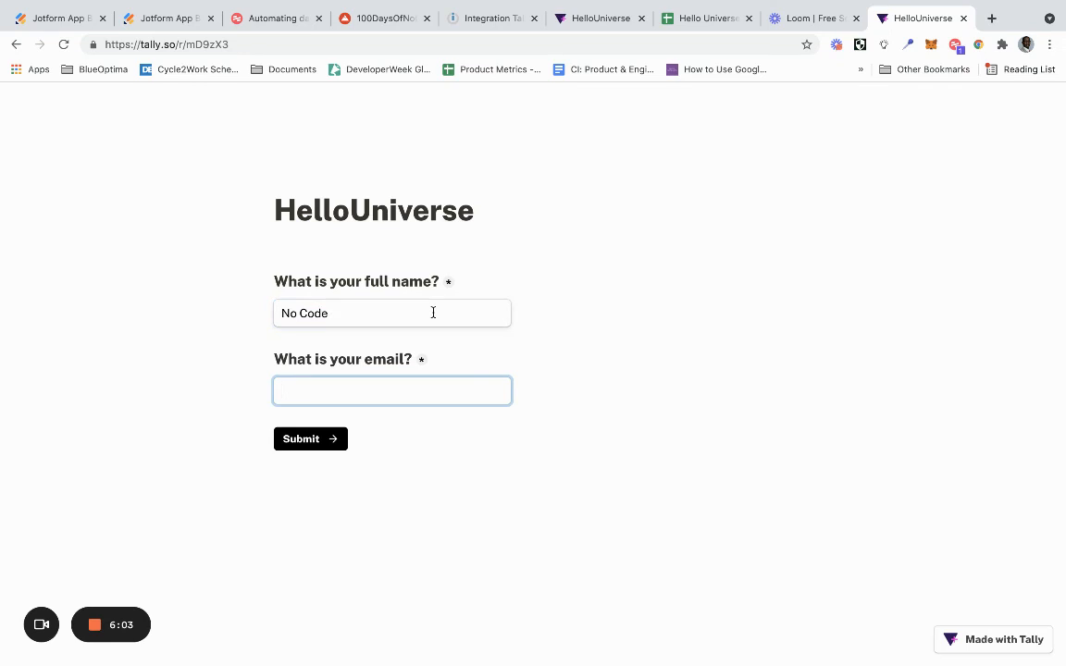
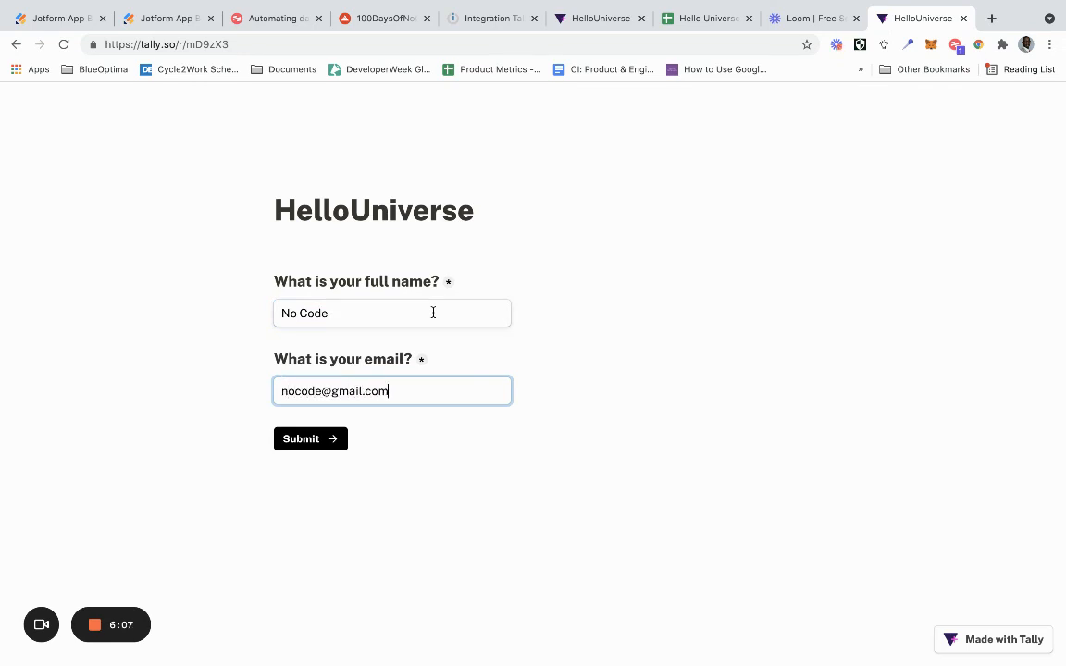
pyautogui.click(301, 448)
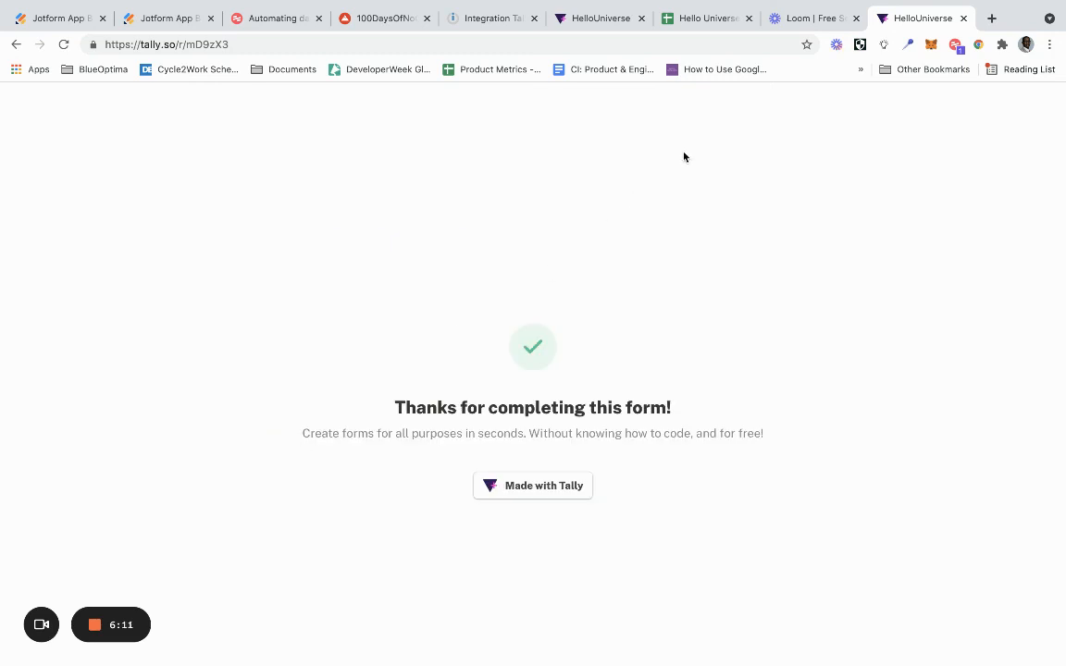
# - Check the Hello Universe spreadsheet for the second response's row and return to the Integromat scenario
pyautogui.click(687, 20)
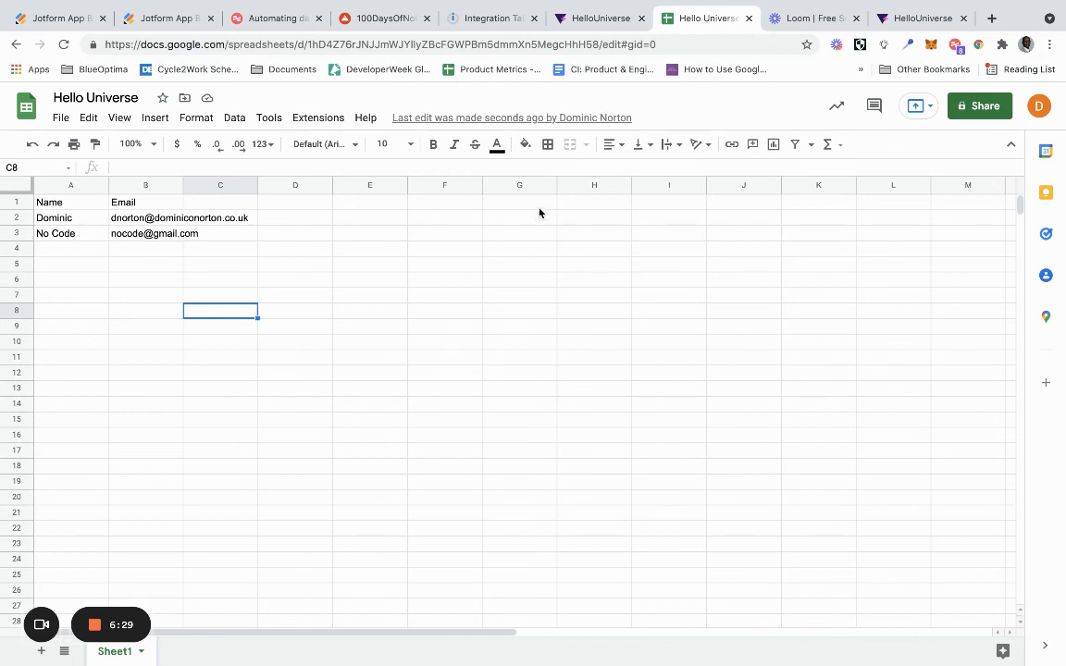
pyautogui.click(492, 21)
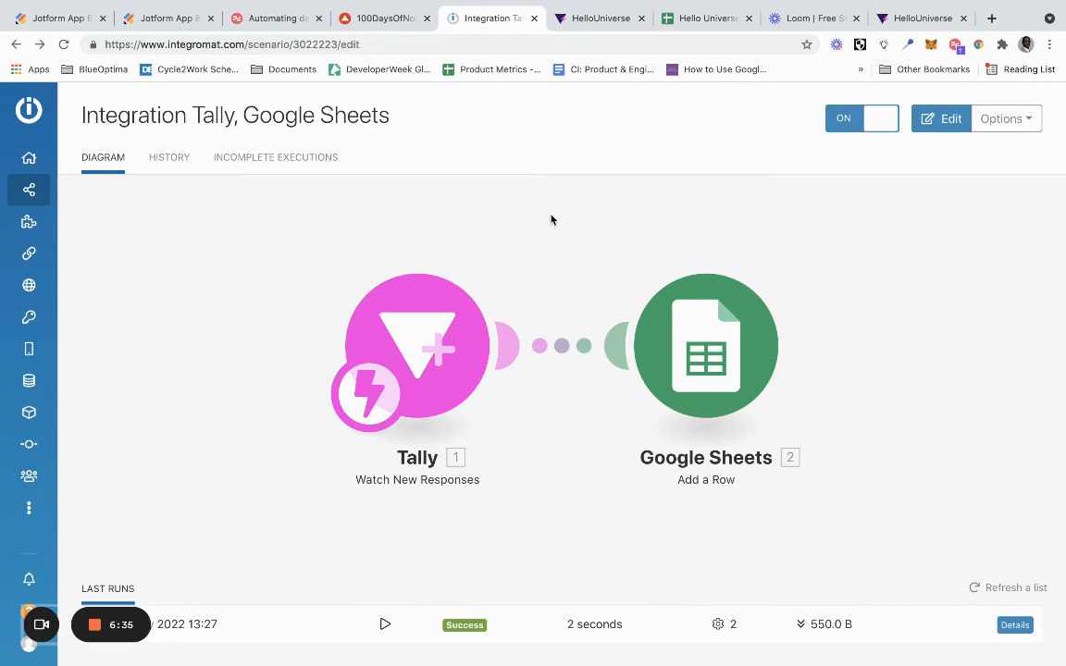